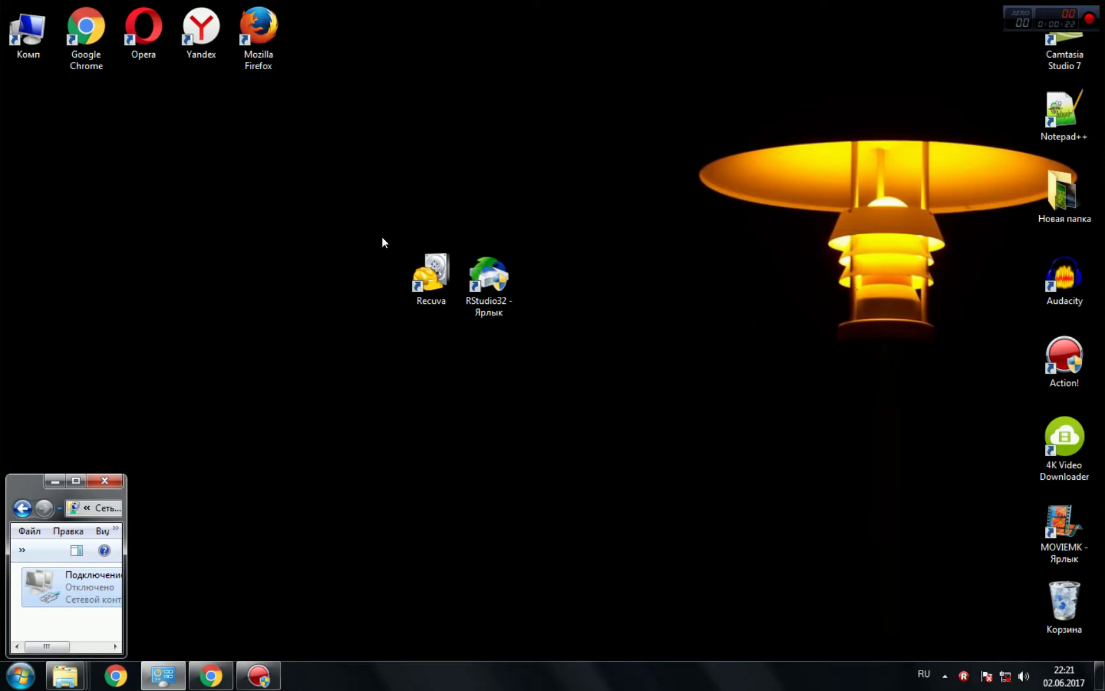
# Enable the disabled network connection in the network connections window
pyautogui.rightClick(92, 582)
pyautogui.click(134, 459)
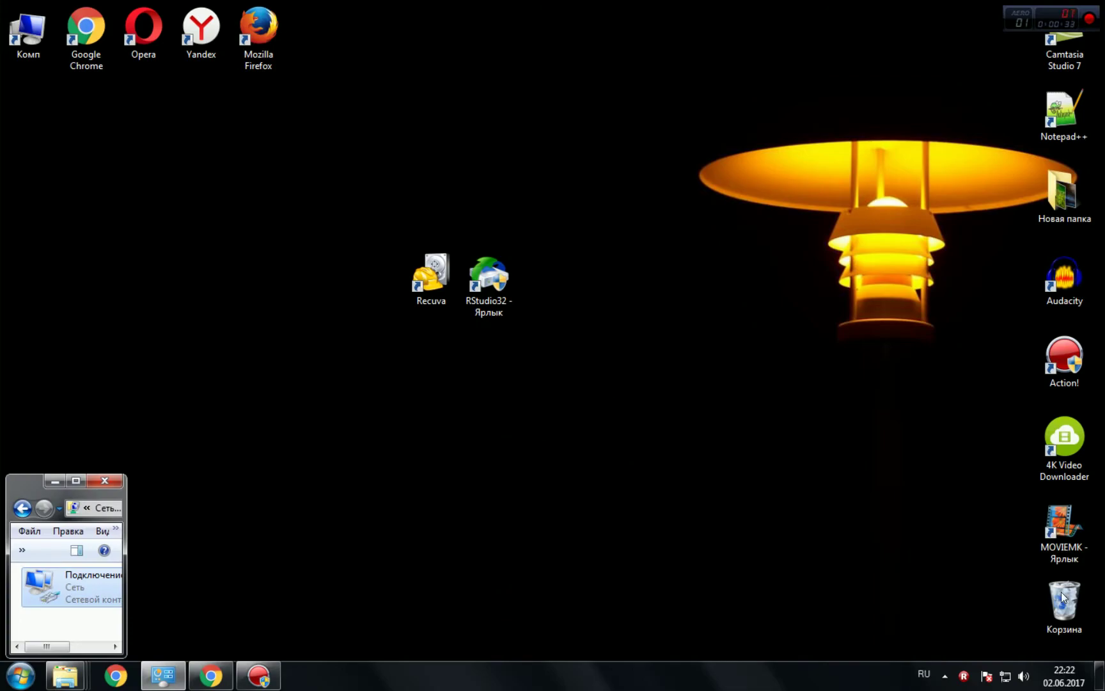
pyautogui.moveTo(378, 240); pyautogui.dragTo(529, 321)
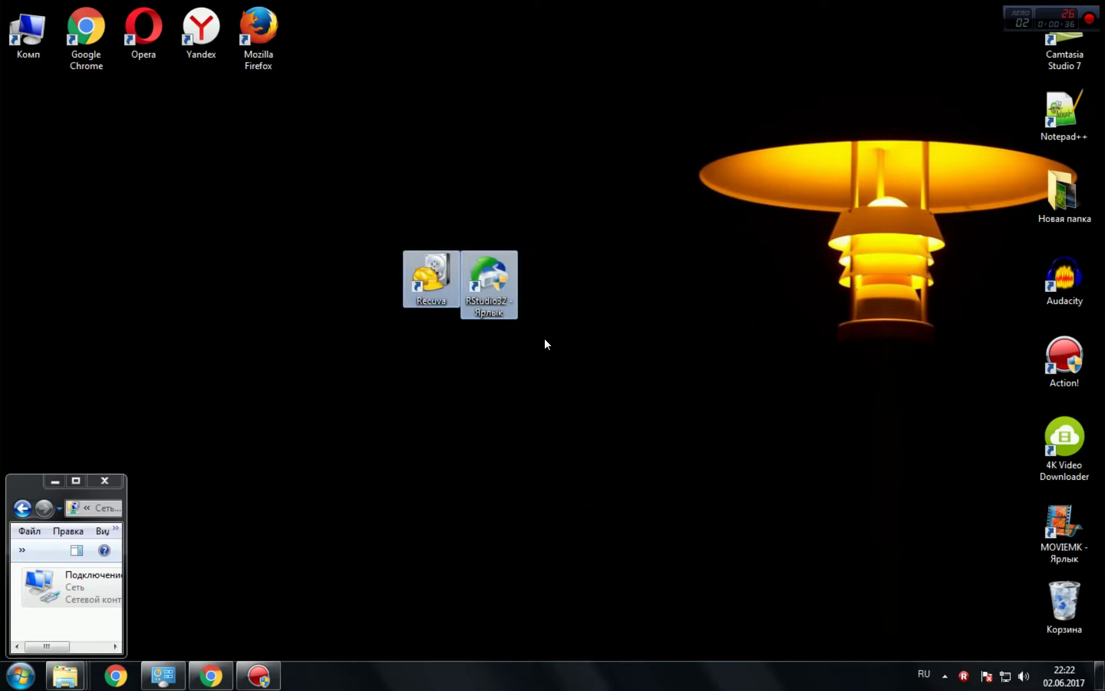
pyautogui.click(544, 340)
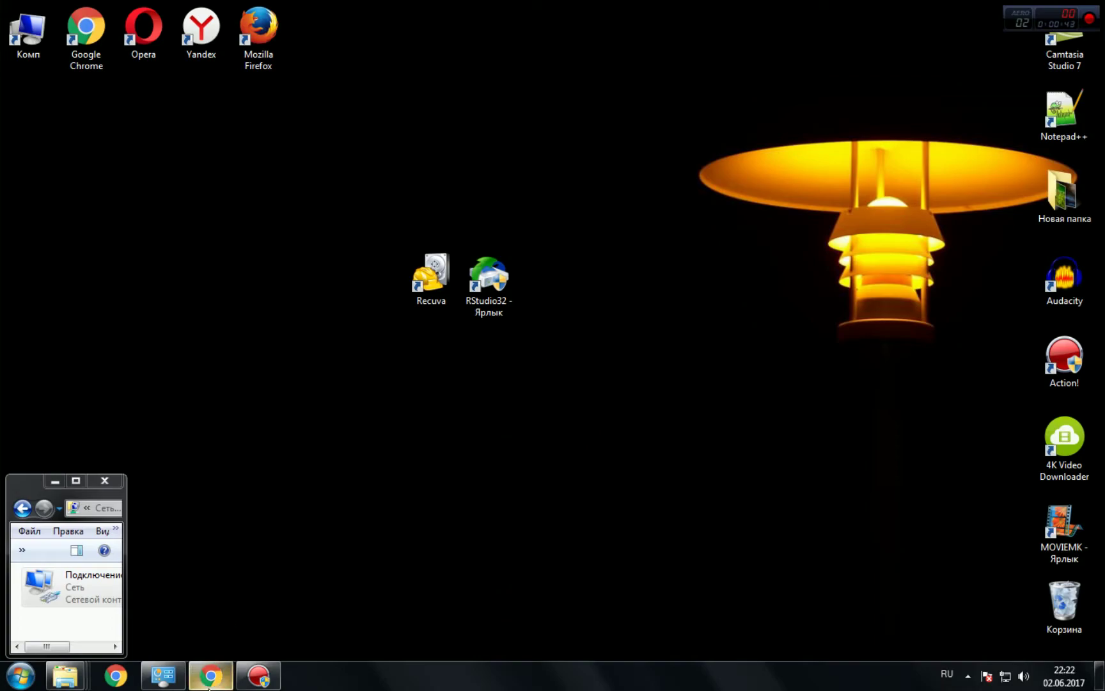
# Switch to Chrome and open the uptodown page for Recuva 1.53.1087 from the "рекува" search results in a new tab
pyautogui.moveTo(209, 686)
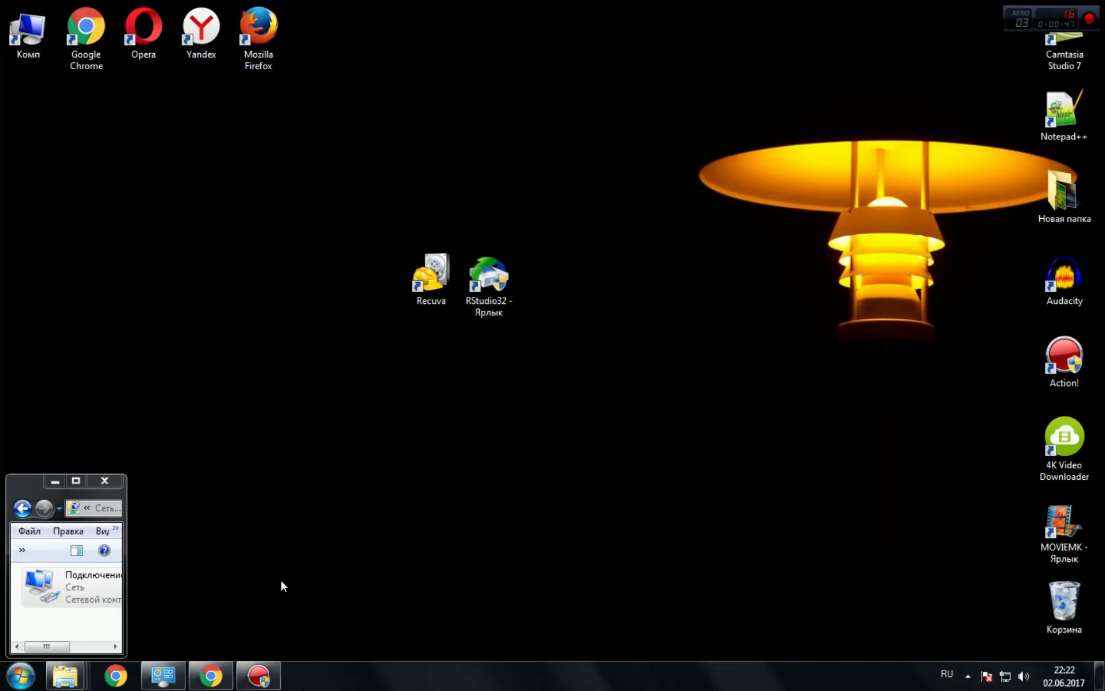
pyautogui.click(210, 676)
pyautogui.doubleClick(173, 101)
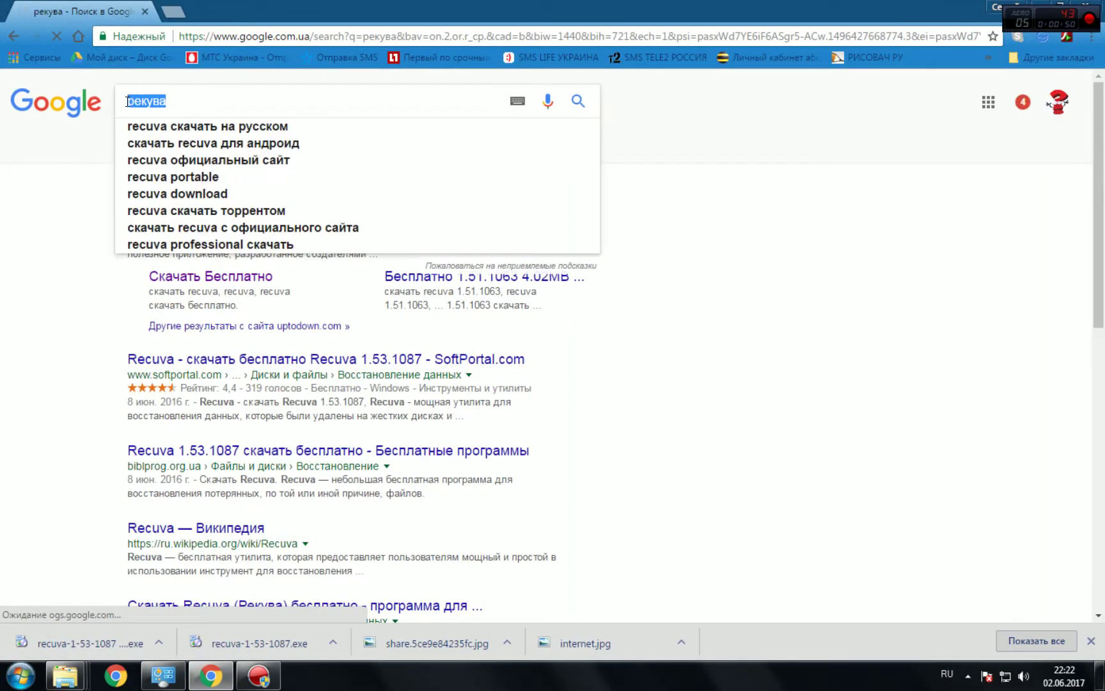
pyautogui.click(96, 210)
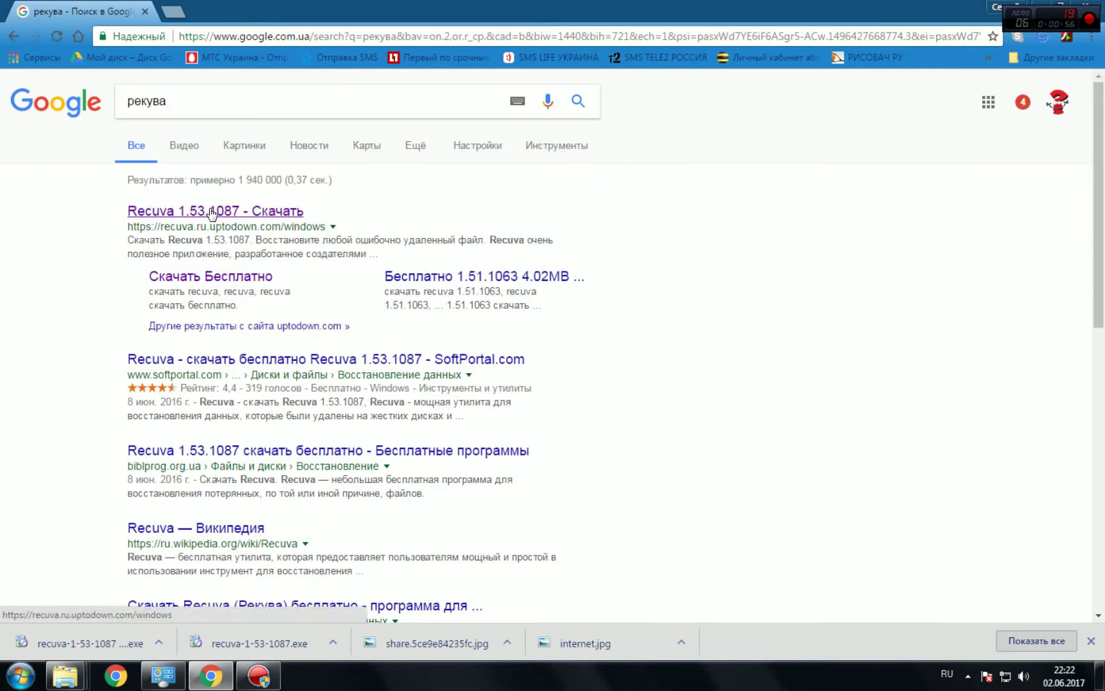
pyautogui.rightClick(231, 211)
pyautogui.click(265, 221)
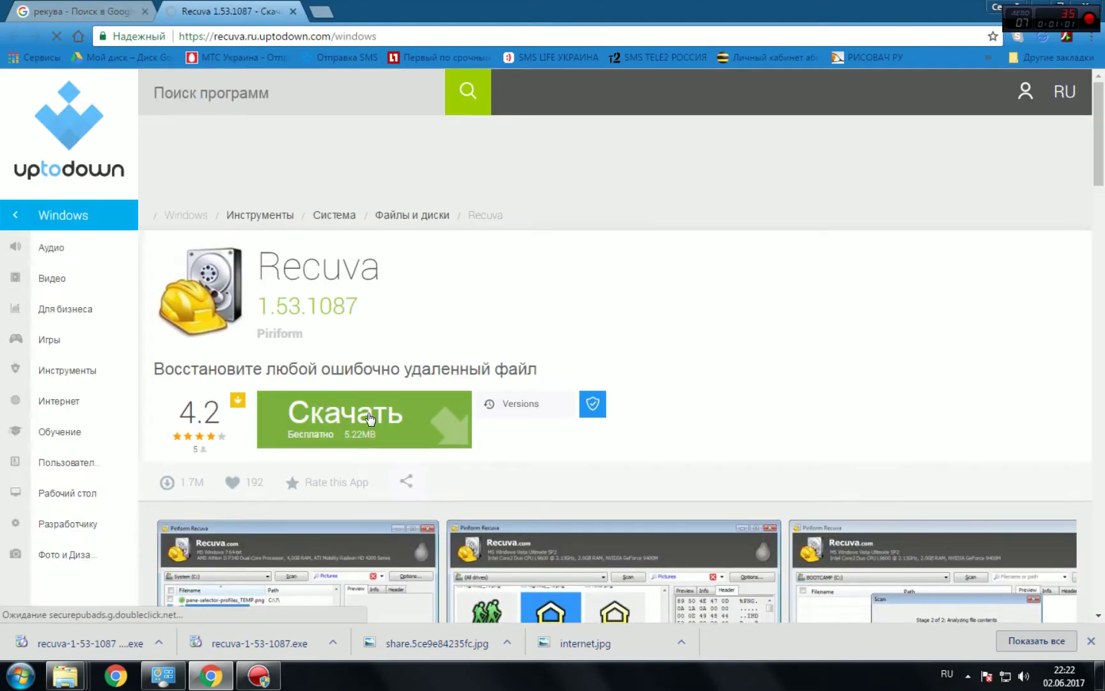
pyautogui.click(1037, 8)
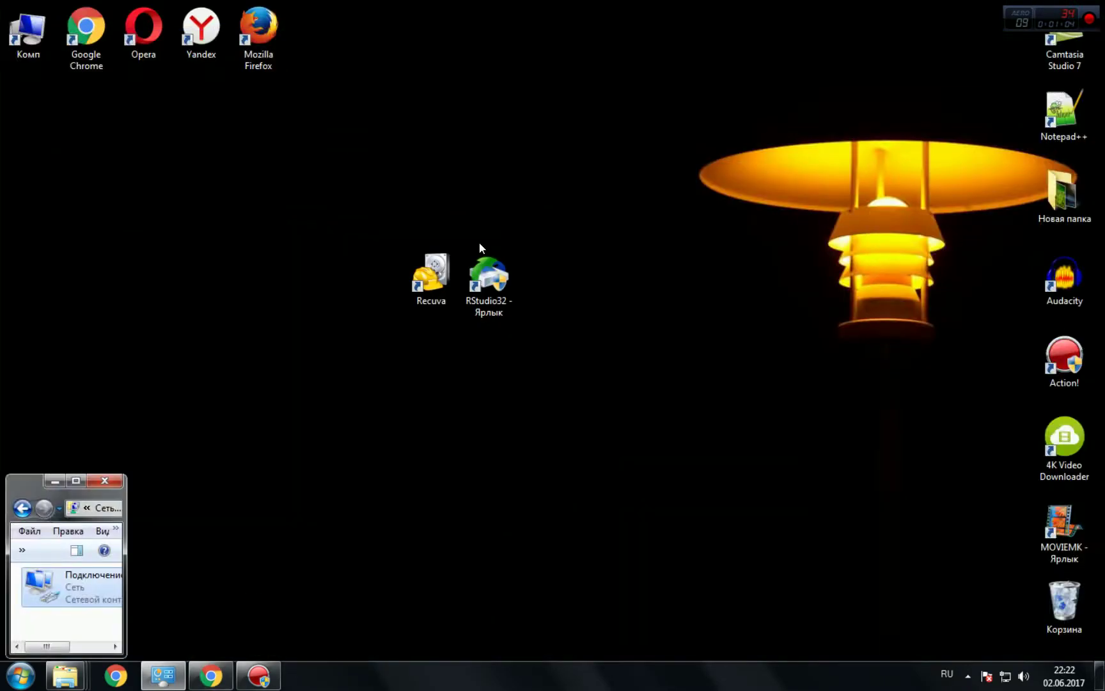
# Move the Recuva desktop shortcut up and away from the RStudio32 shortcut
pyautogui.moveTo(435, 277); pyautogui.dragTo(388, 278)
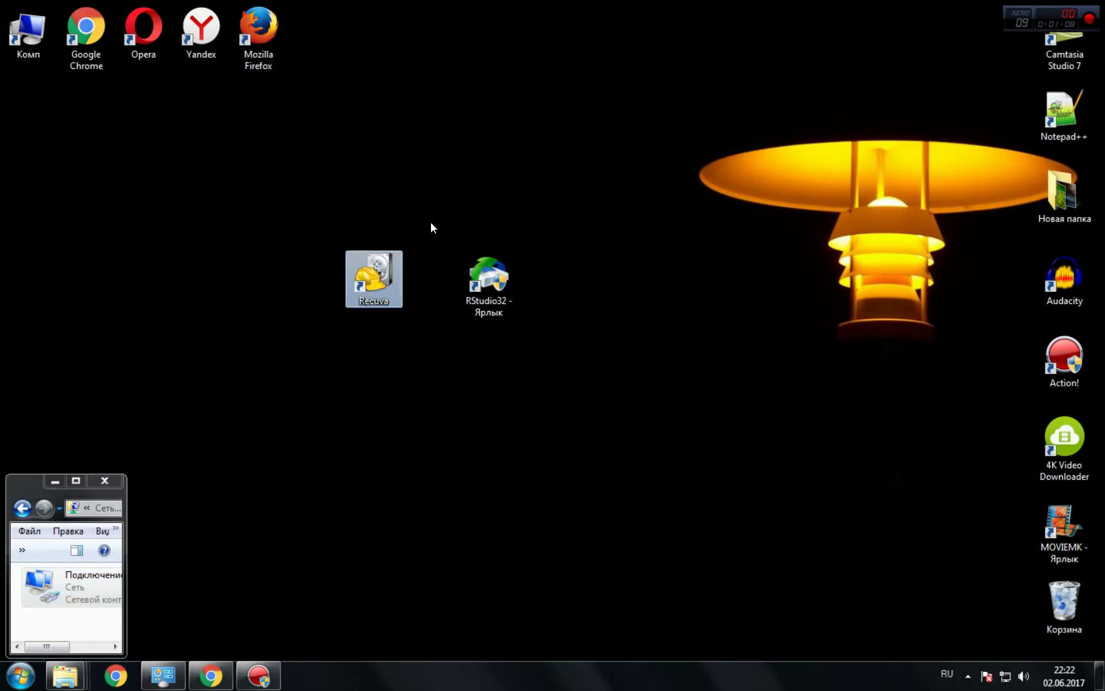
pyautogui.moveTo(489, 274); pyautogui.dragTo(467, 267)
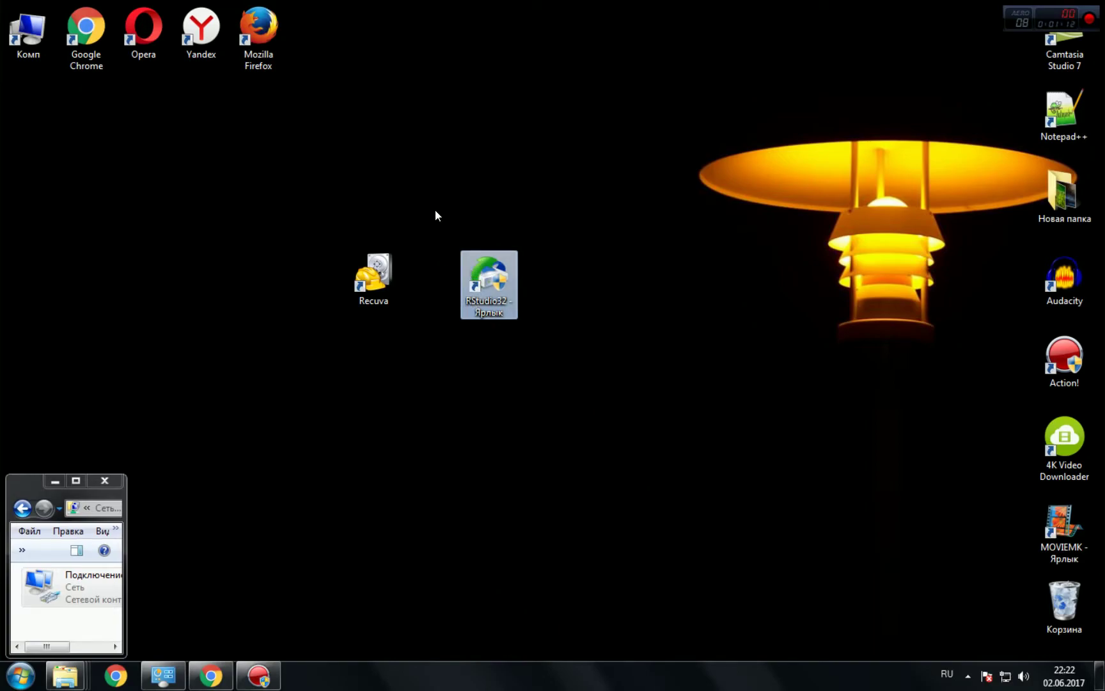
pyautogui.click(378, 274)
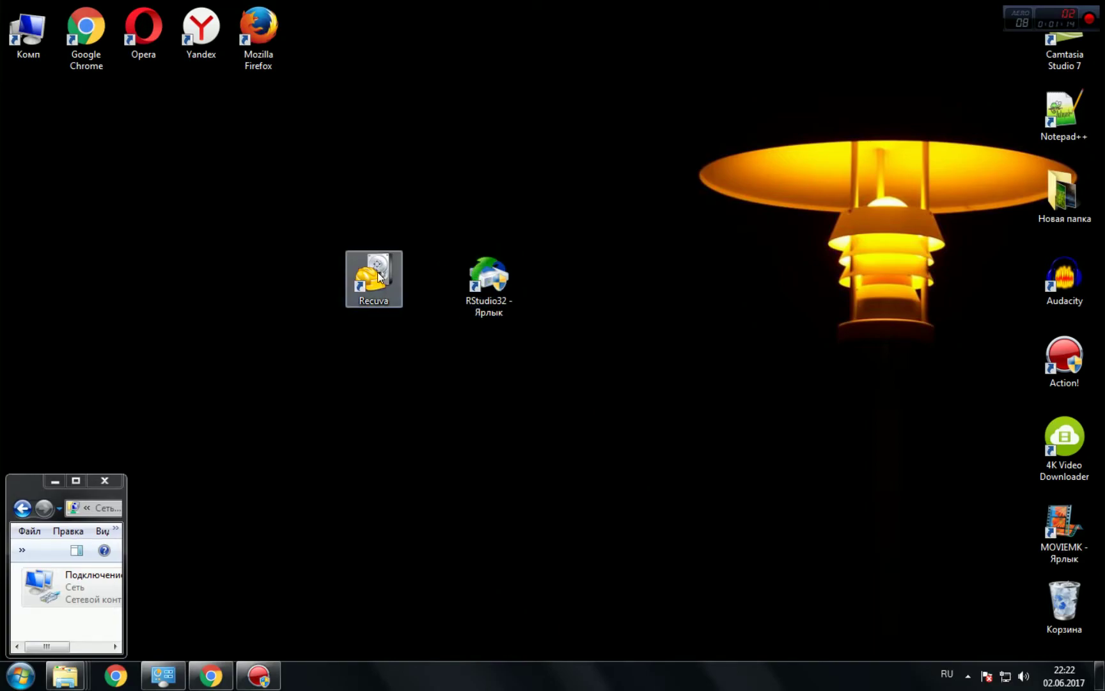
pyautogui.moveTo(378, 275); pyautogui.dragTo(417, 181)
pyautogui.moveTo(431, 112); pyautogui.dragTo(385, 207)
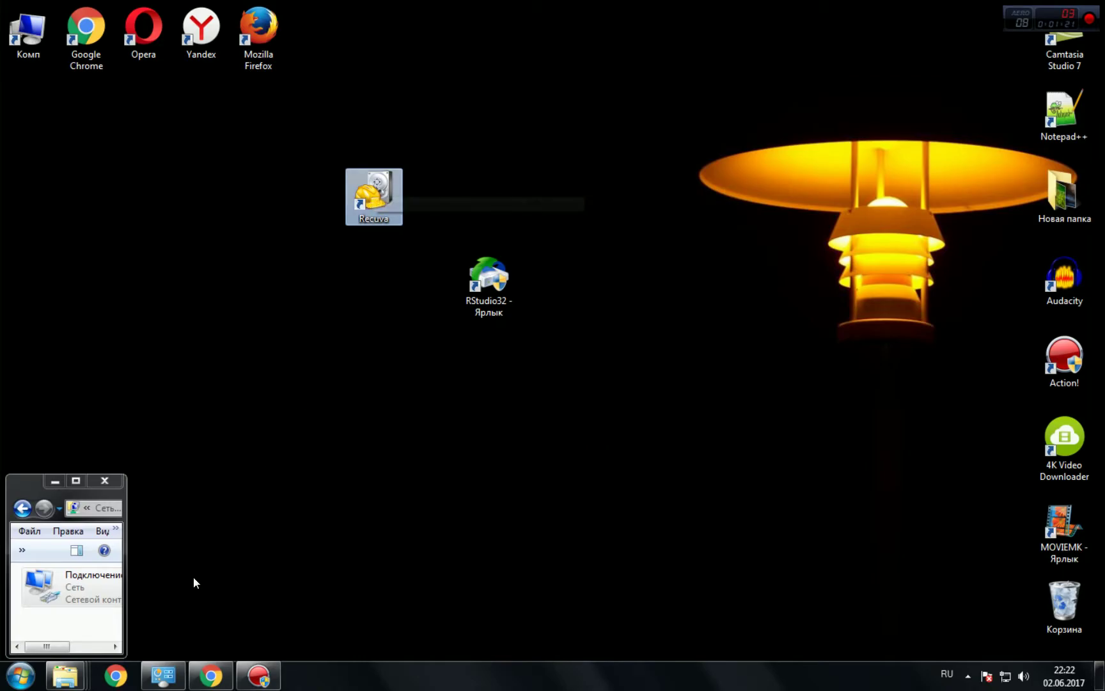
# Open the removable disk (H:) from Computer to show its pictures
pyautogui.click(65, 675)
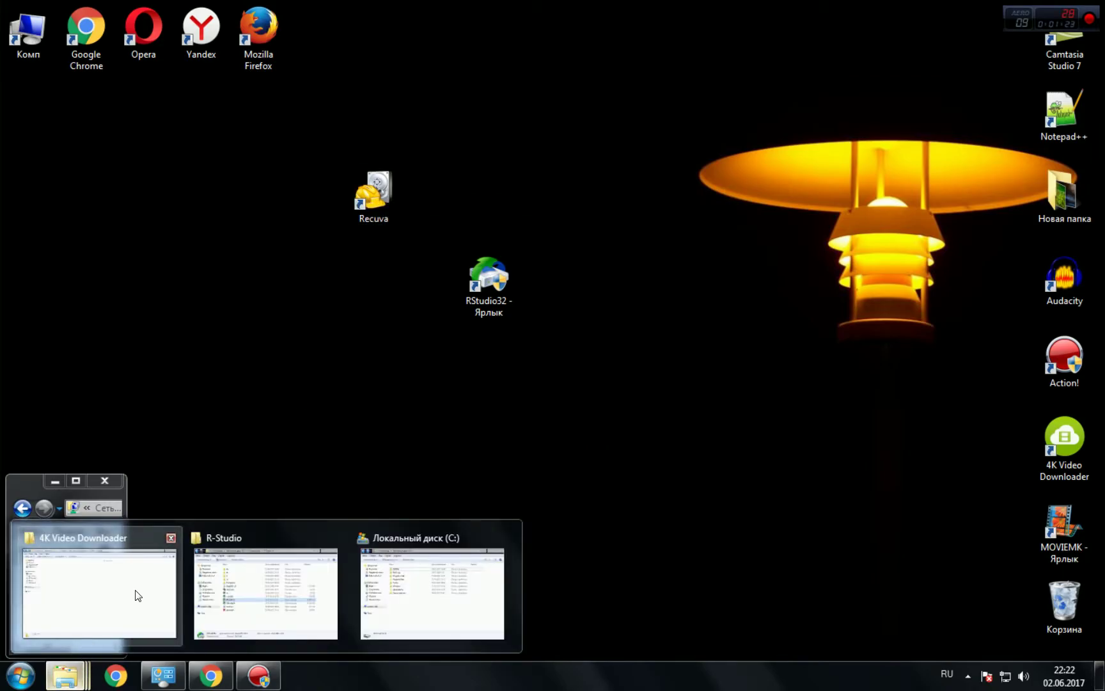
pyautogui.doubleClick(31, 26)
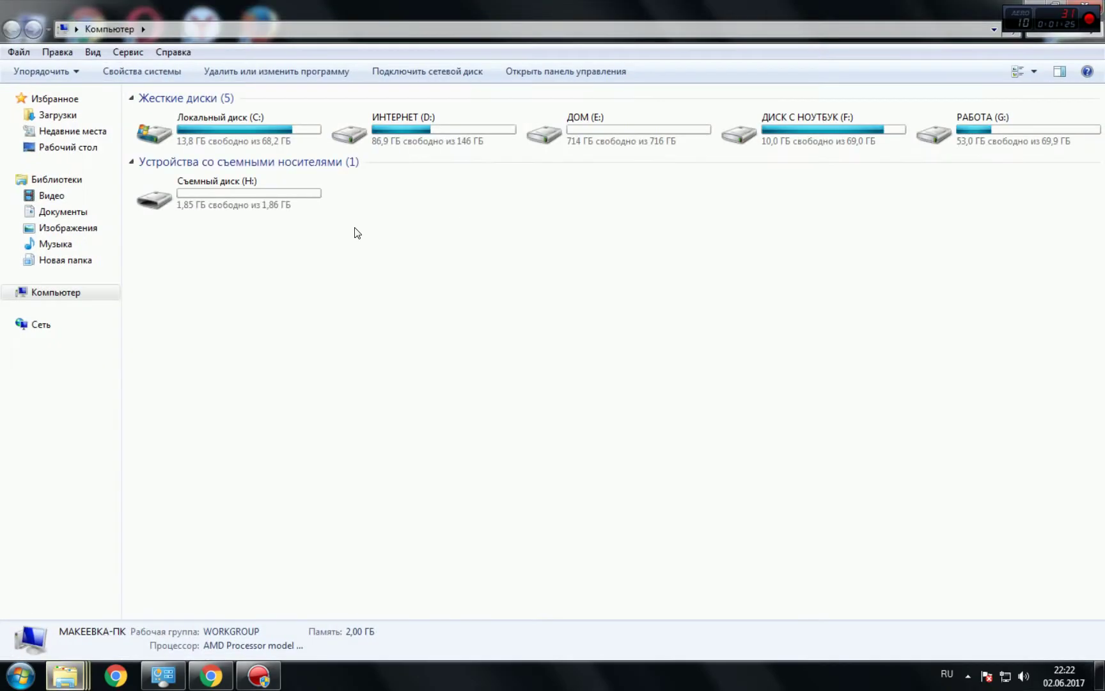
pyautogui.doubleClick(275, 210)
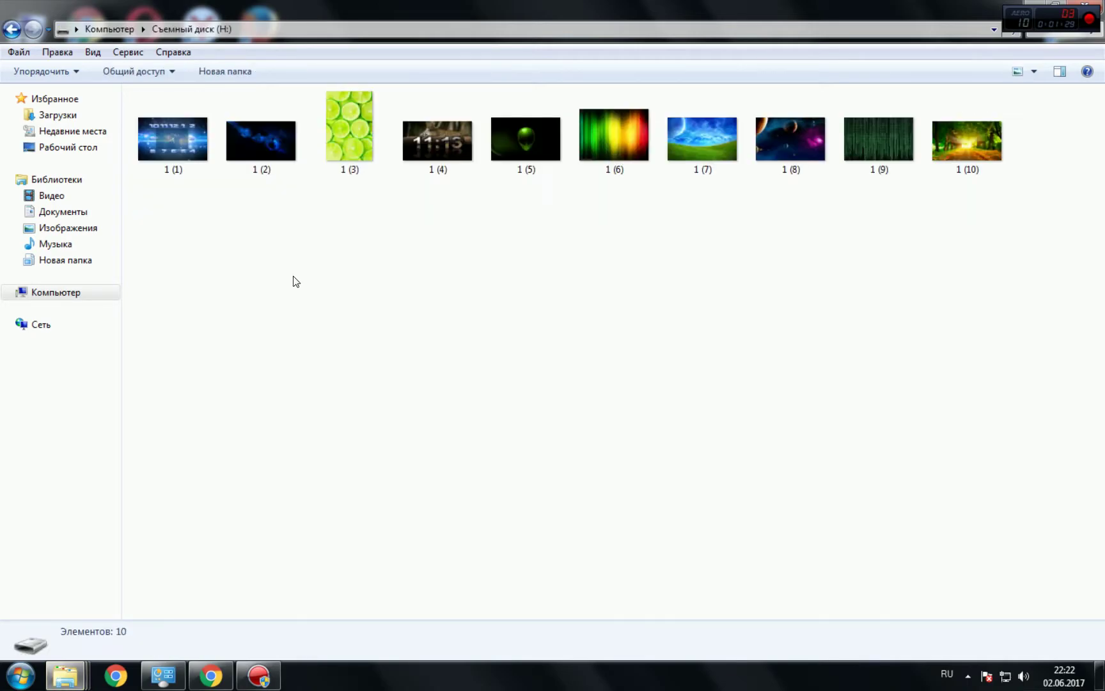
# Delete all the pictures, 1 (1) to 1 (10), from the removable disk (H:)
pyautogui.moveTo(160, 217); pyautogui.dragTo(941, 141)
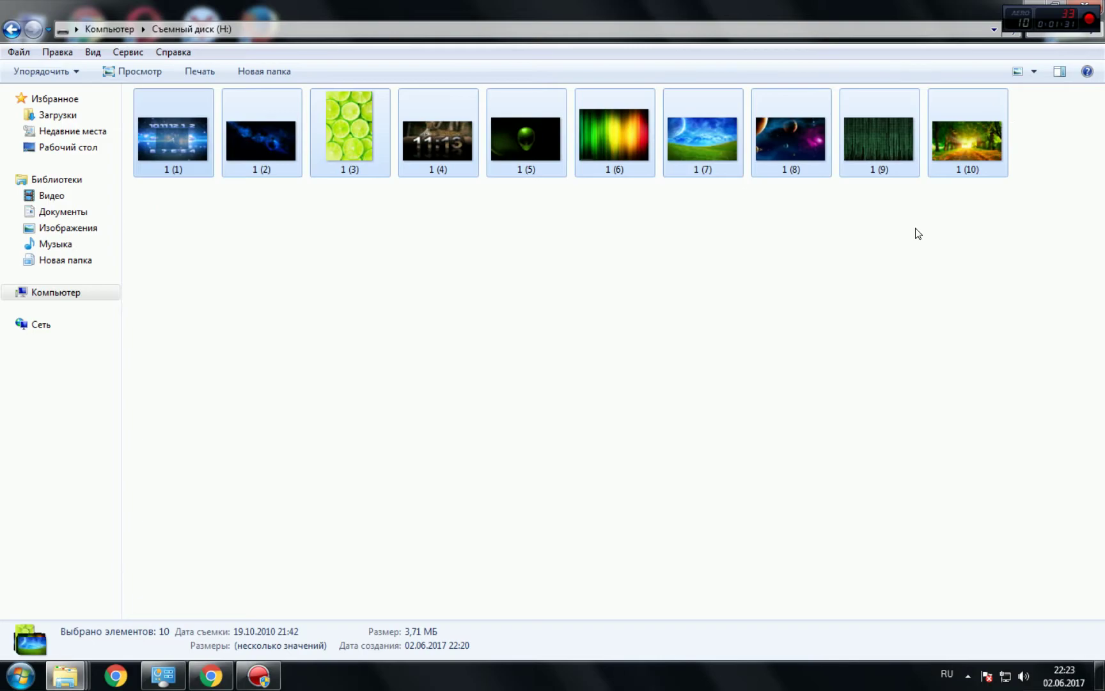
pyautogui.click(864, 238)
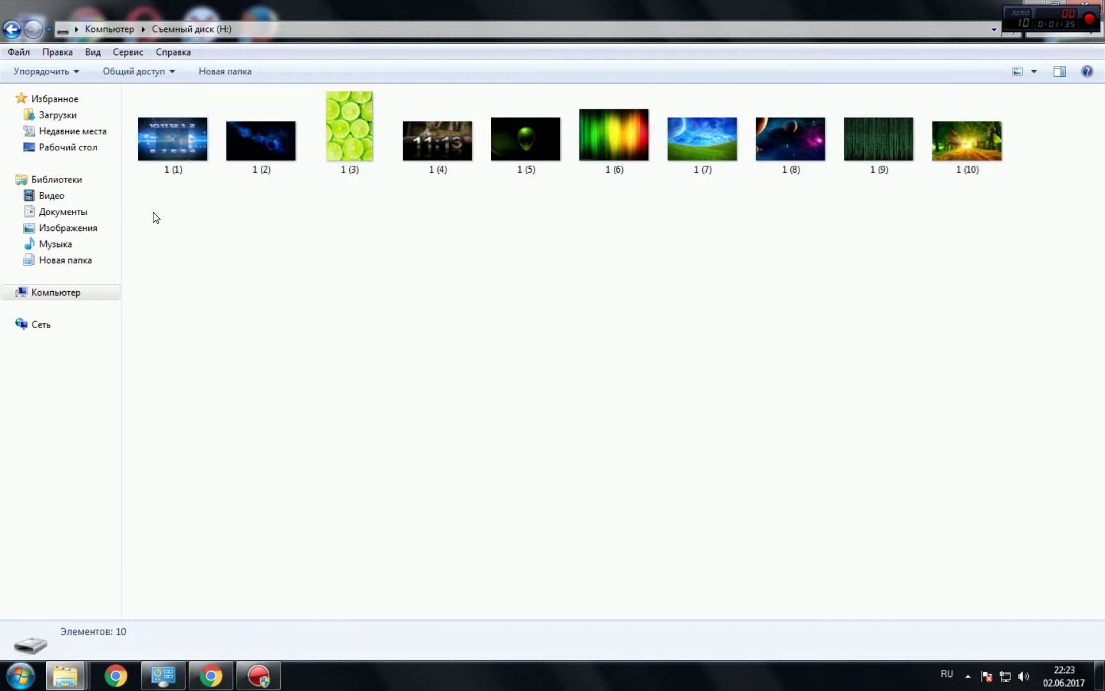
pyautogui.moveTo(161, 217); pyautogui.dragTo(970, 216)
pyautogui.click(1055, 6)
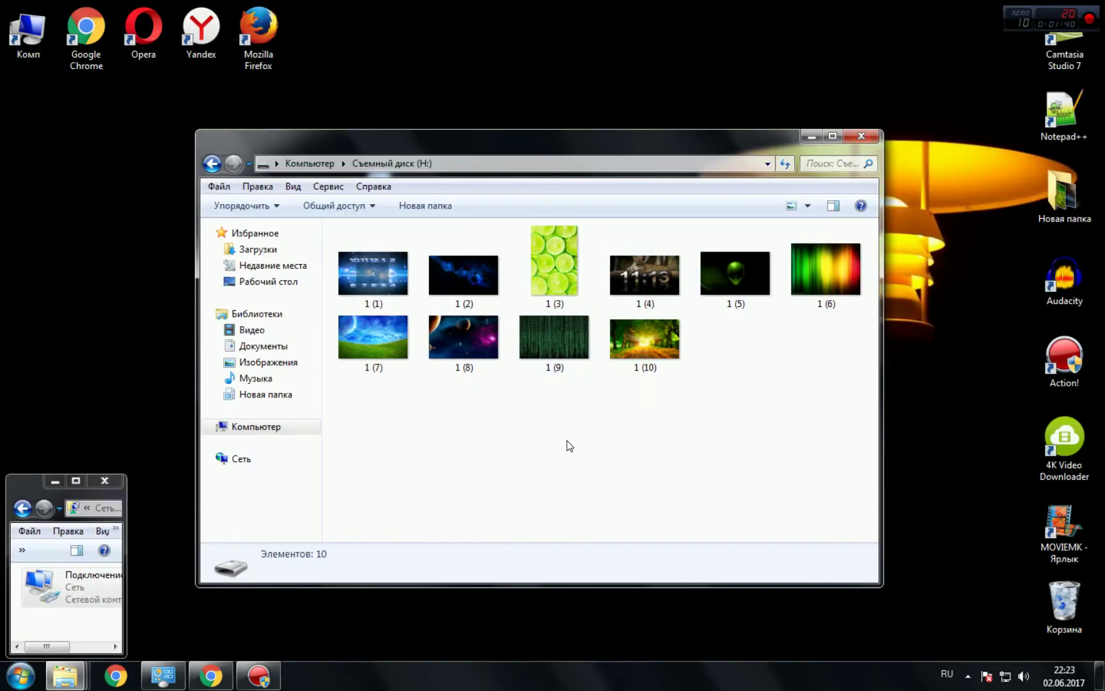
pyautogui.moveTo(346, 411); pyautogui.dragTo(842, 262)
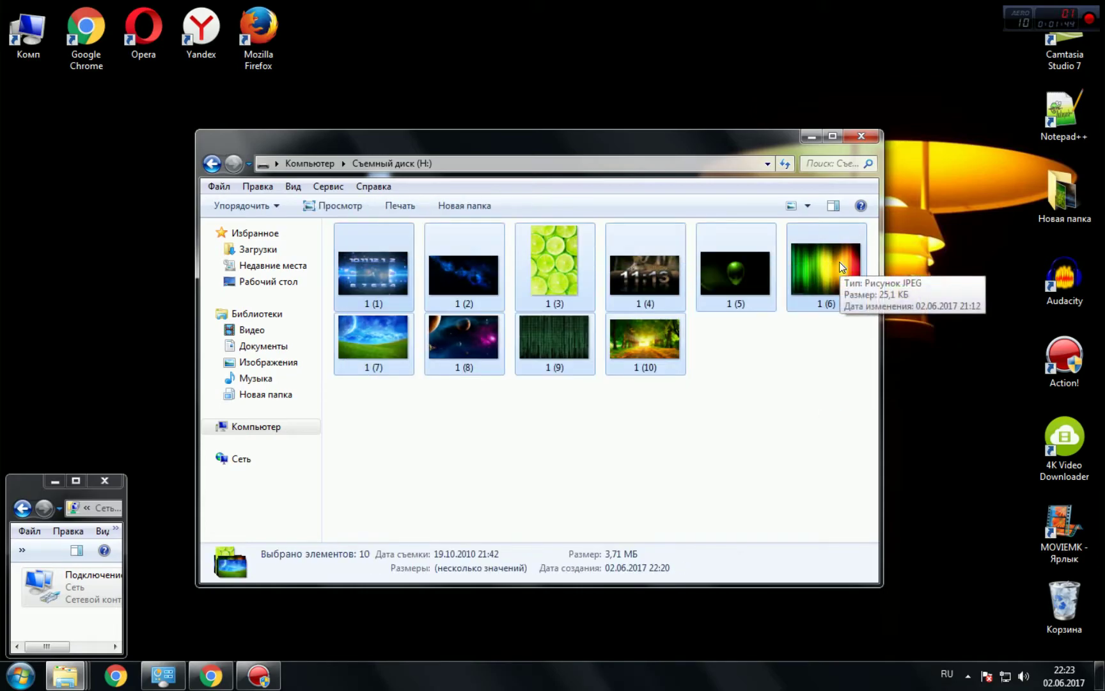
pyautogui.press('Delete')
pyautogui.press('Return')
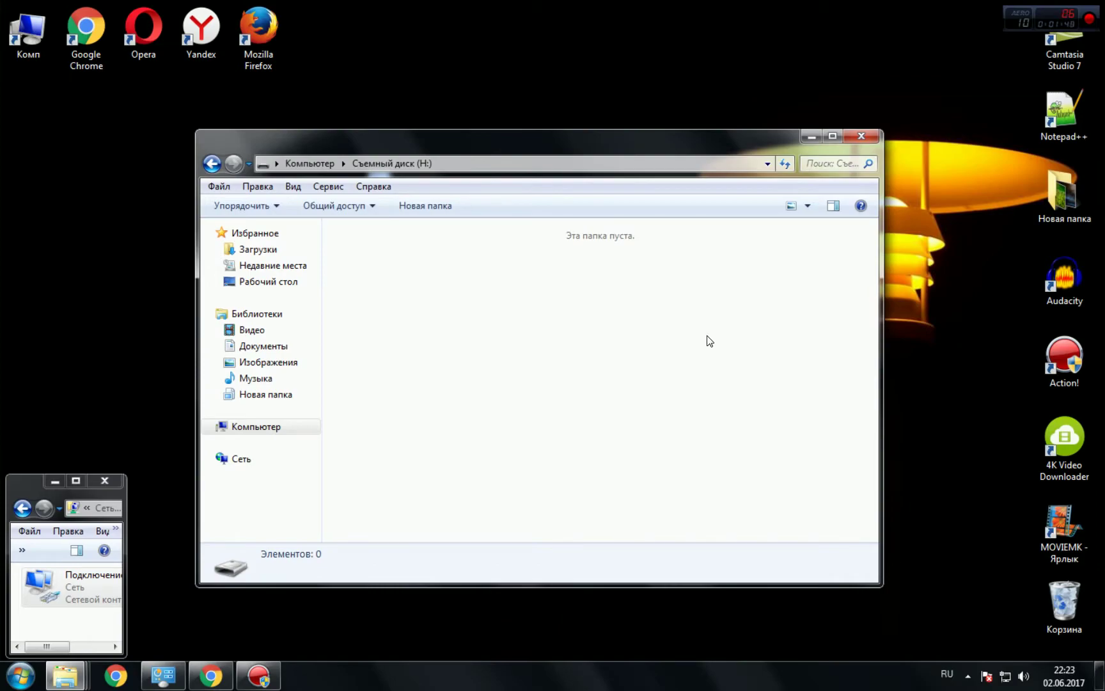
# Empty the Recycle Bin permanently and close the removable disk's folder window
pyautogui.moveTo(605, 144)
pyautogui.mouseDown()
pyautogui.moveTo(662, 167)
pyautogui.moveTo(602, 155)
pyautogui.mouseUp()
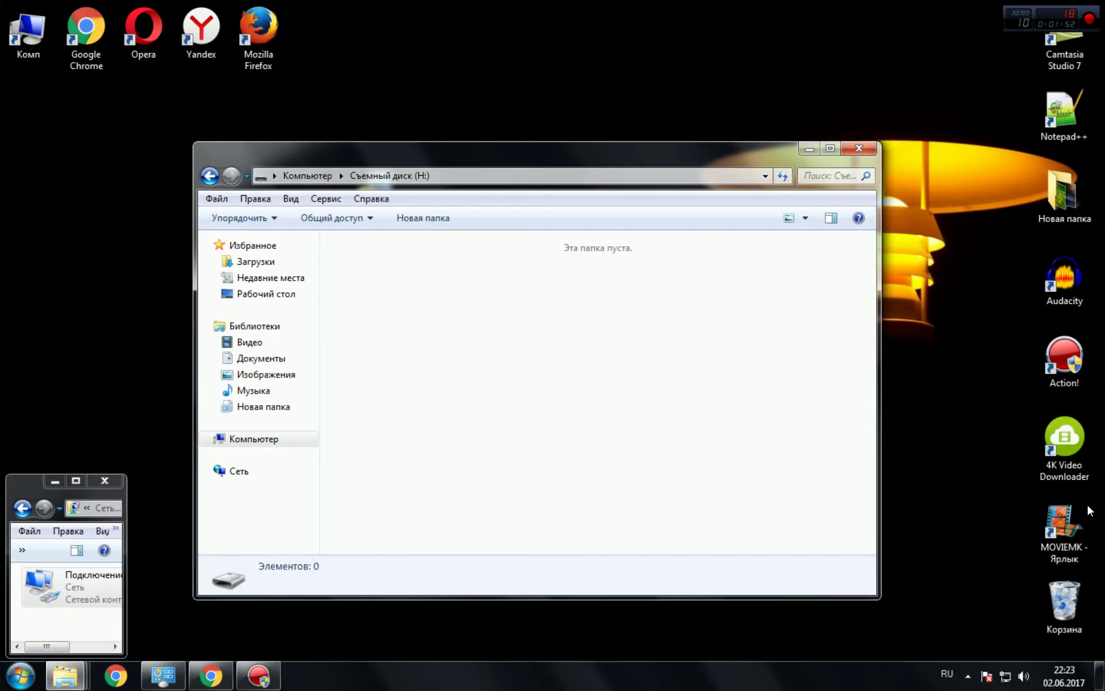
pyautogui.rightClick(1065, 582)
pyautogui.click(984, 469)
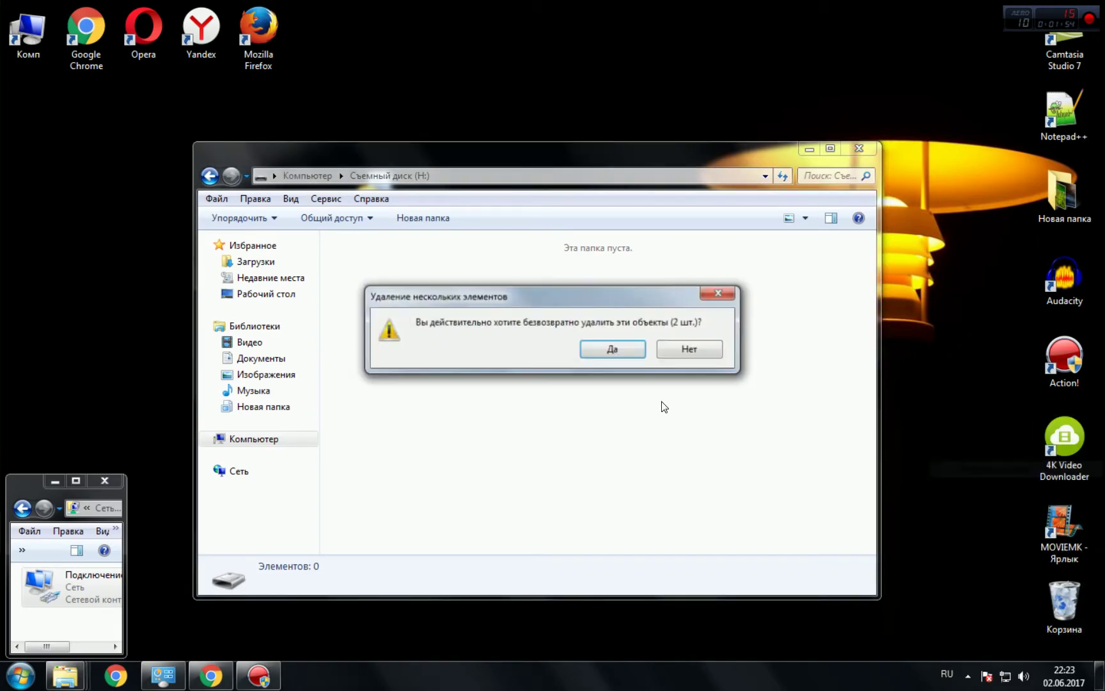
pyautogui.click(608, 350)
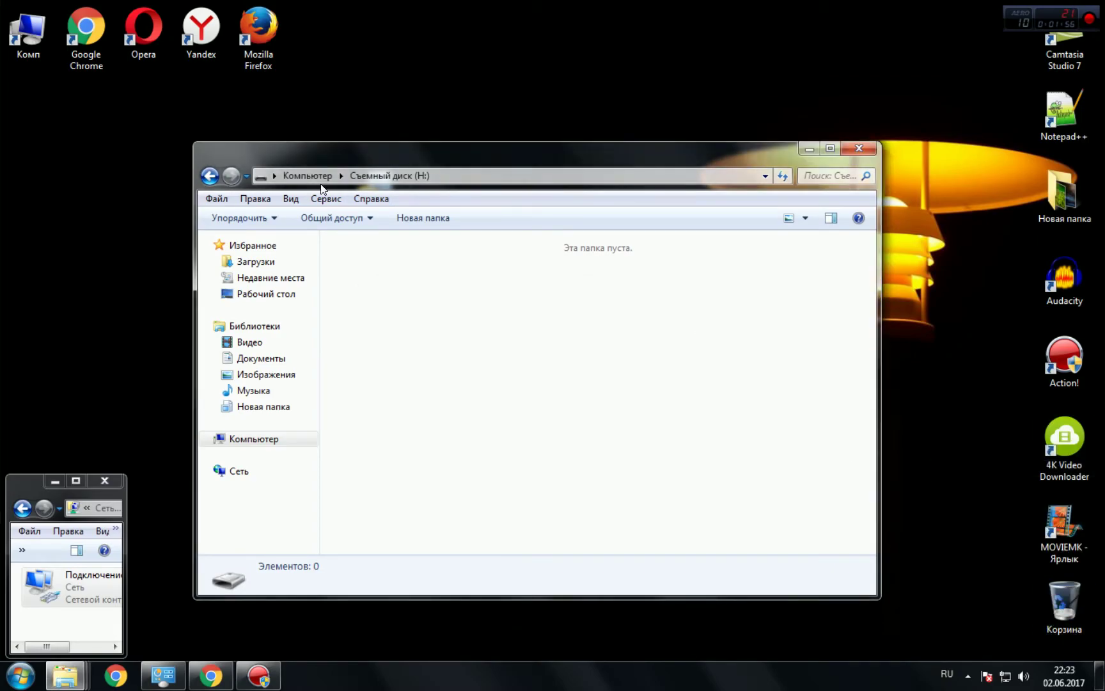
pyautogui.moveTo(424, 152); pyautogui.dragTo(340, 156)
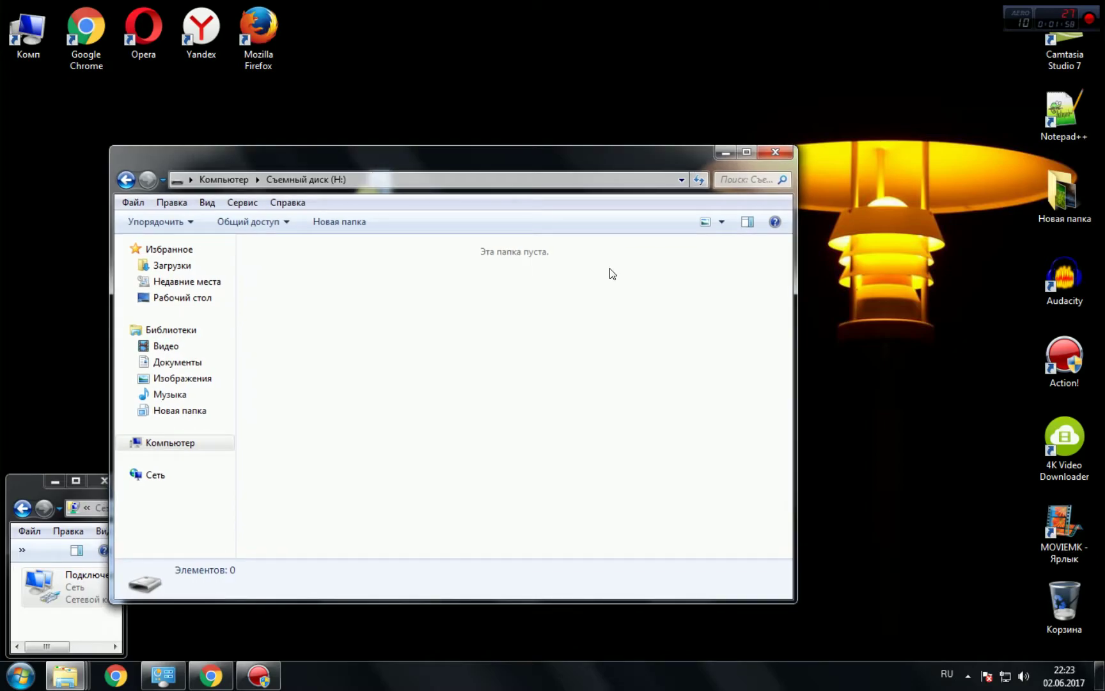
pyautogui.click(775, 151)
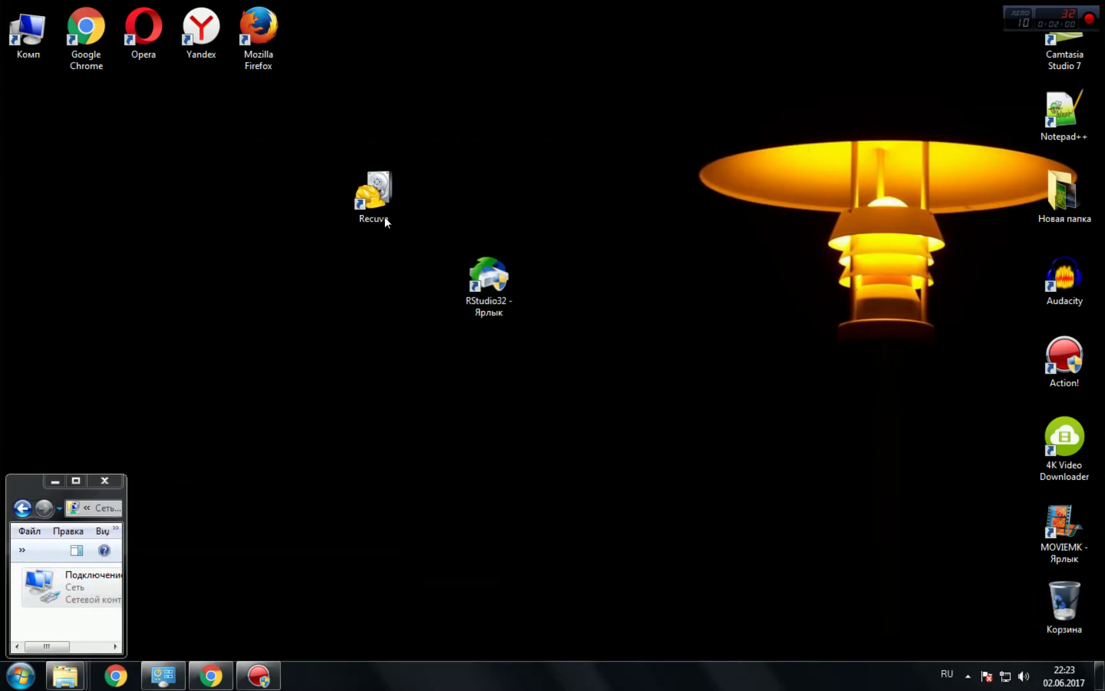
# Launch Recuva from its desktop shortcut with administrator rights
pyautogui.doubleClick(366, 201)
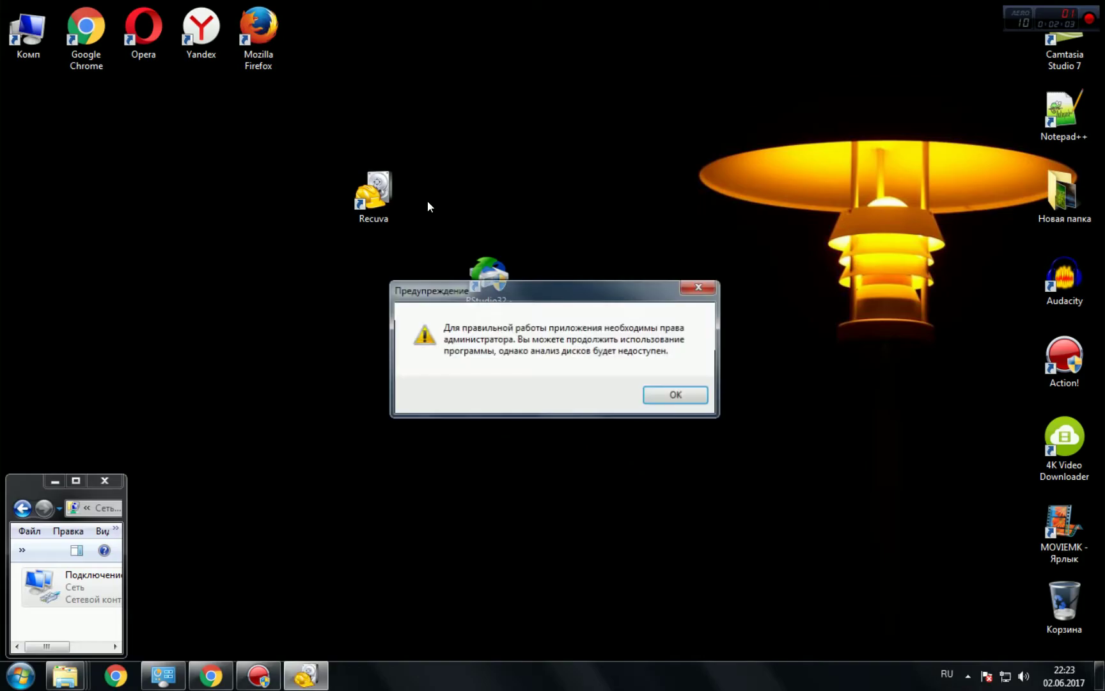
pyautogui.click(697, 396)
pyautogui.rightClick(359, 199)
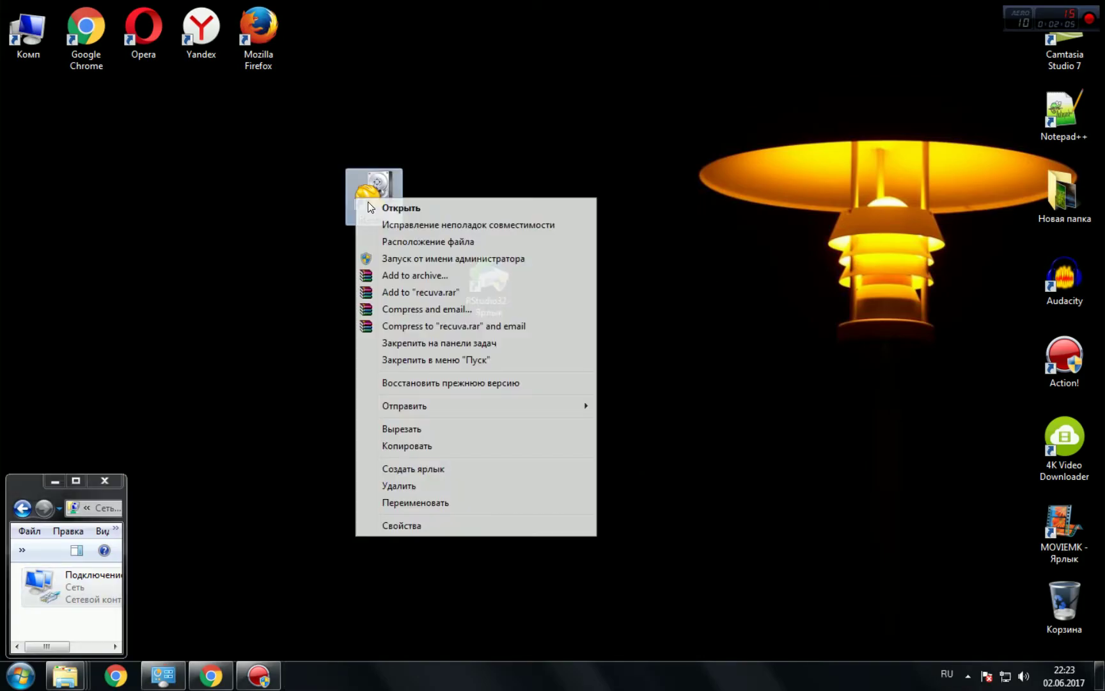
pyautogui.click(420, 259)
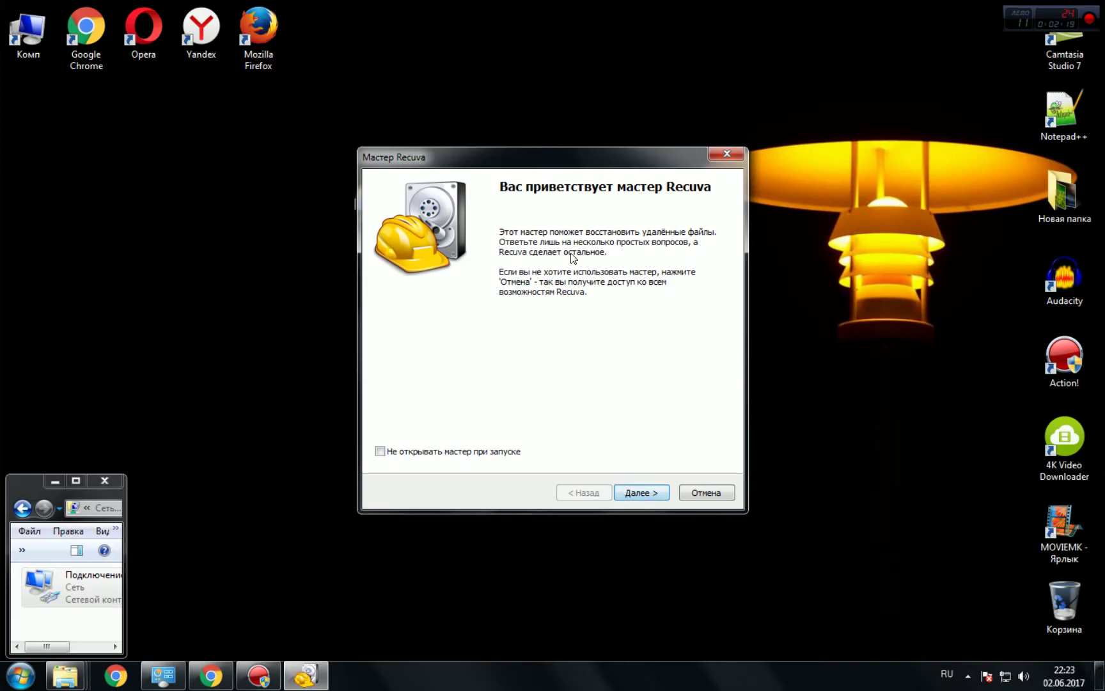
# Start the Recuva wizard and choose "Картинки" as the file type to recover, continuing to the file location page
pyautogui.click(650, 491)
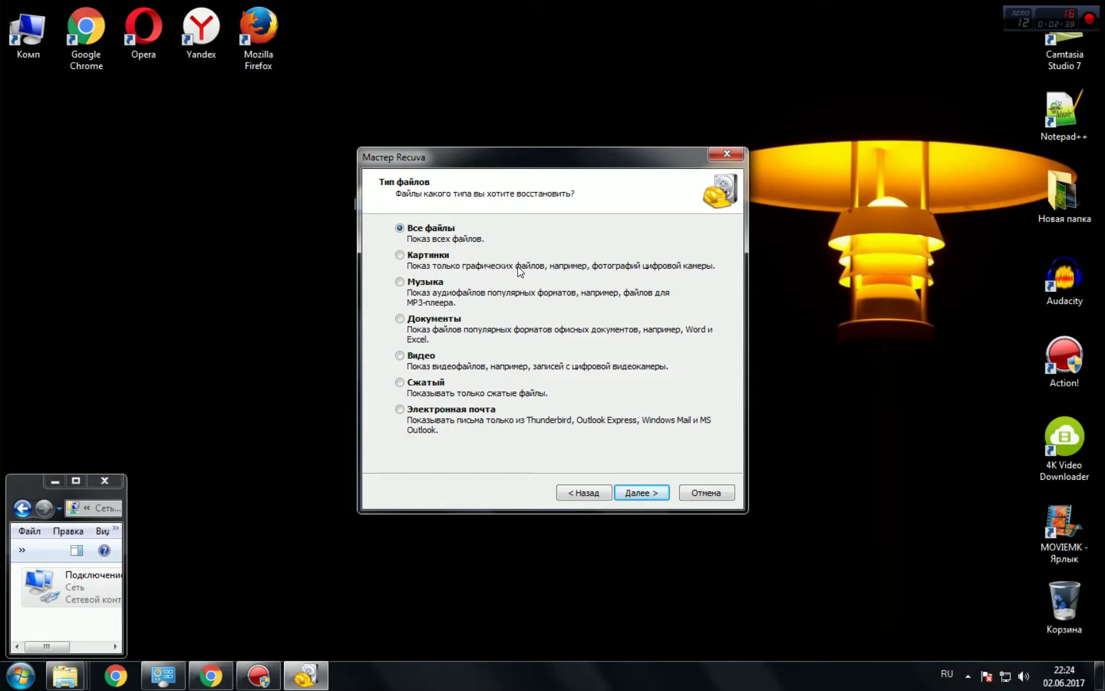
pyautogui.click(400, 259)
pyautogui.click(633, 495)
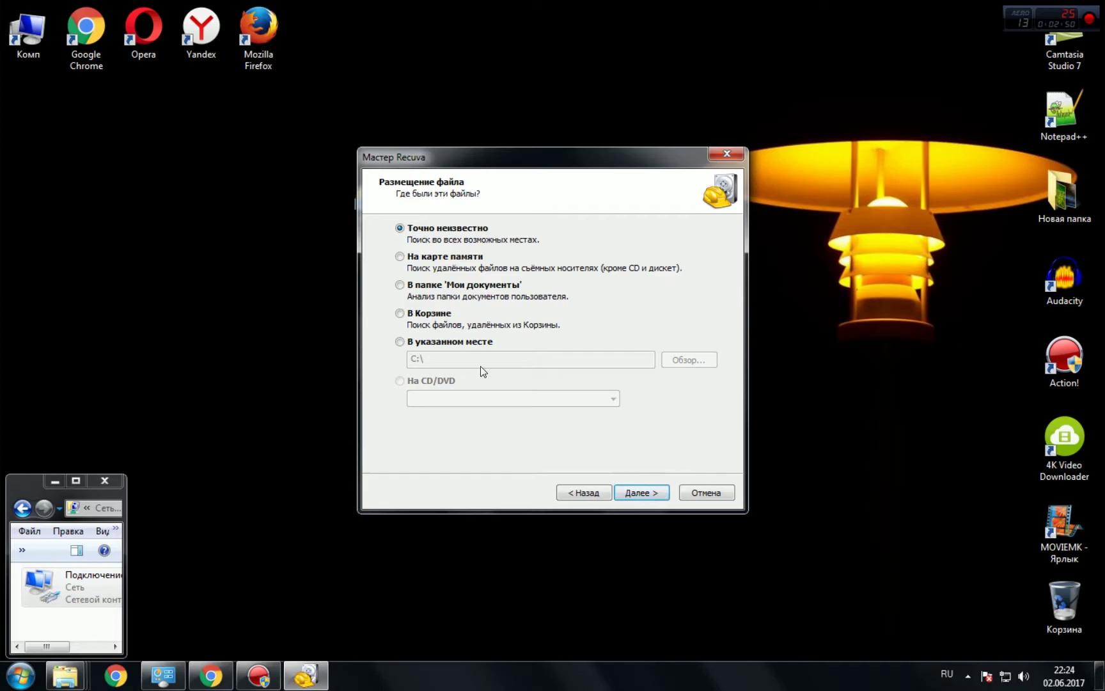
pyautogui.click(404, 341)
pyautogui.click(397, 314)
pyautogui.click(401, 342)
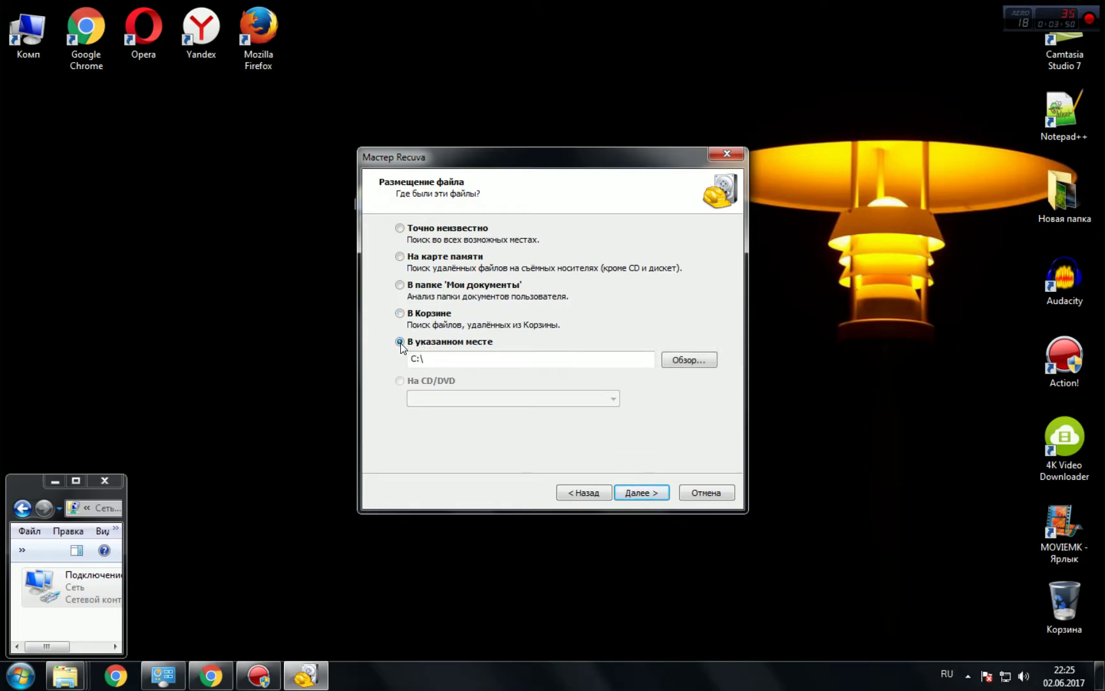
pyautogui.click(678, 362)
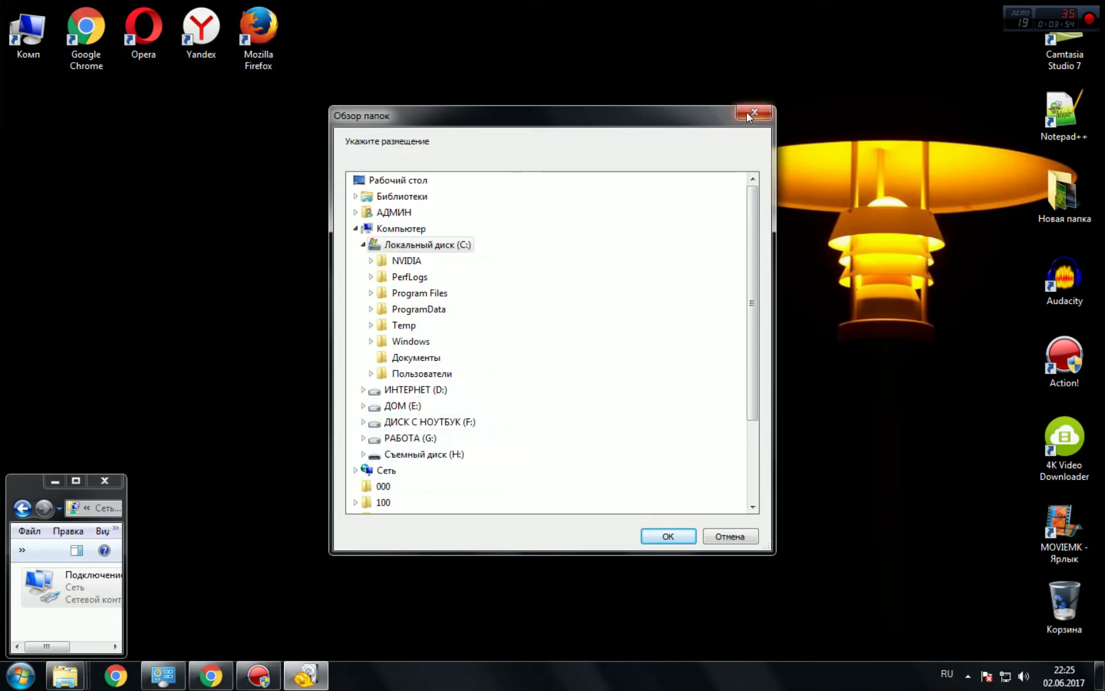
pyautogui.click(419, 454)
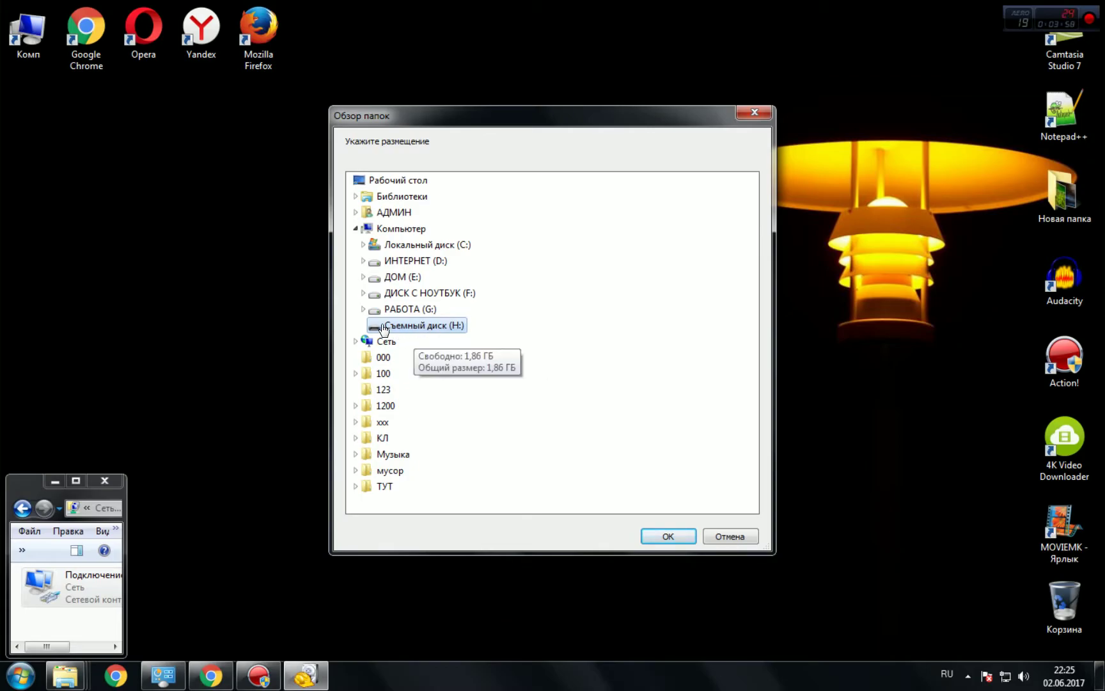
pyautogui.click(750, 113)
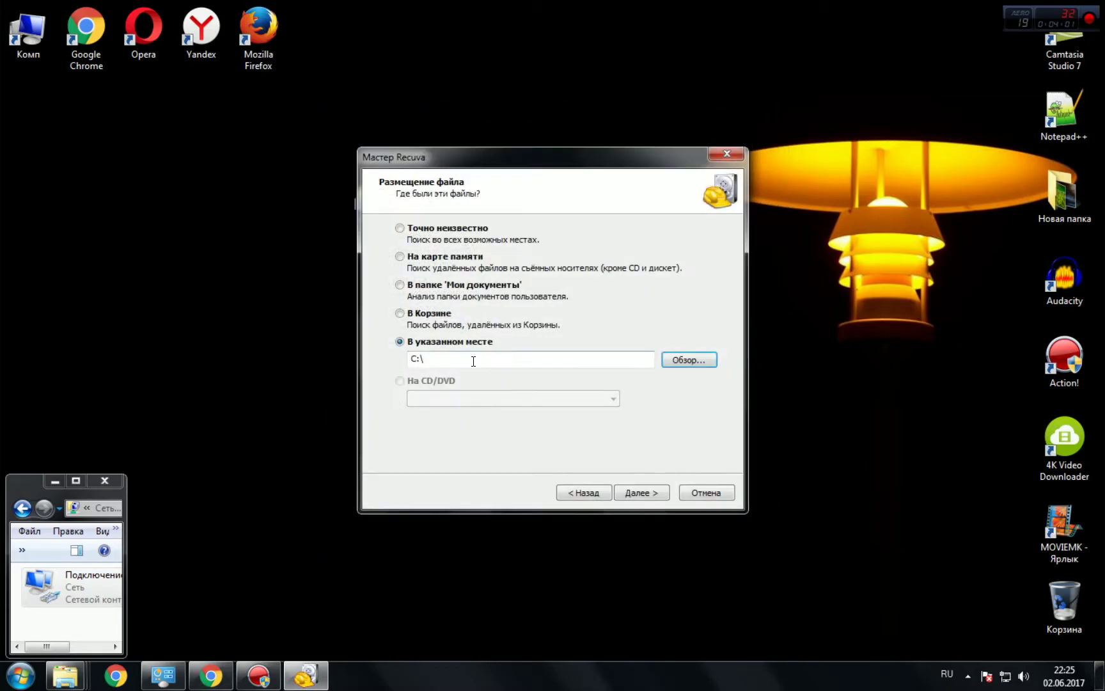
# Set the location of the deleted files to "На карте памяти"
pyautogui.click(400, 258)
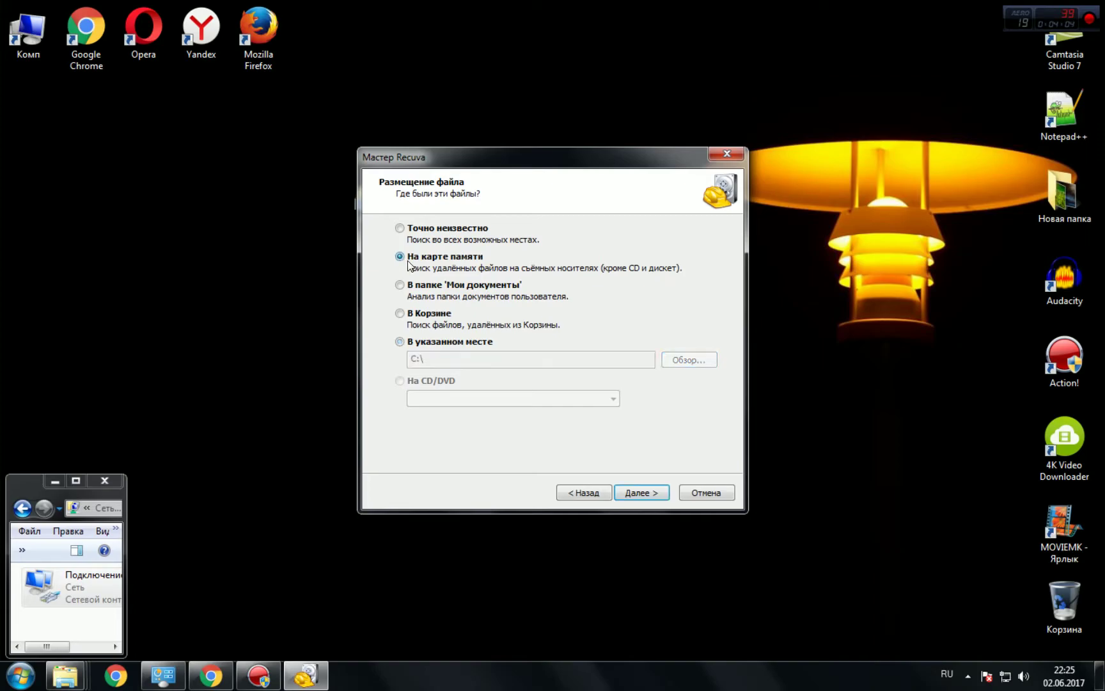
# Start the search for deleted pictures and mark all found files, 1 (1).png through 1 (10).jpg, for recovery
pyautogui.click(647, 497)
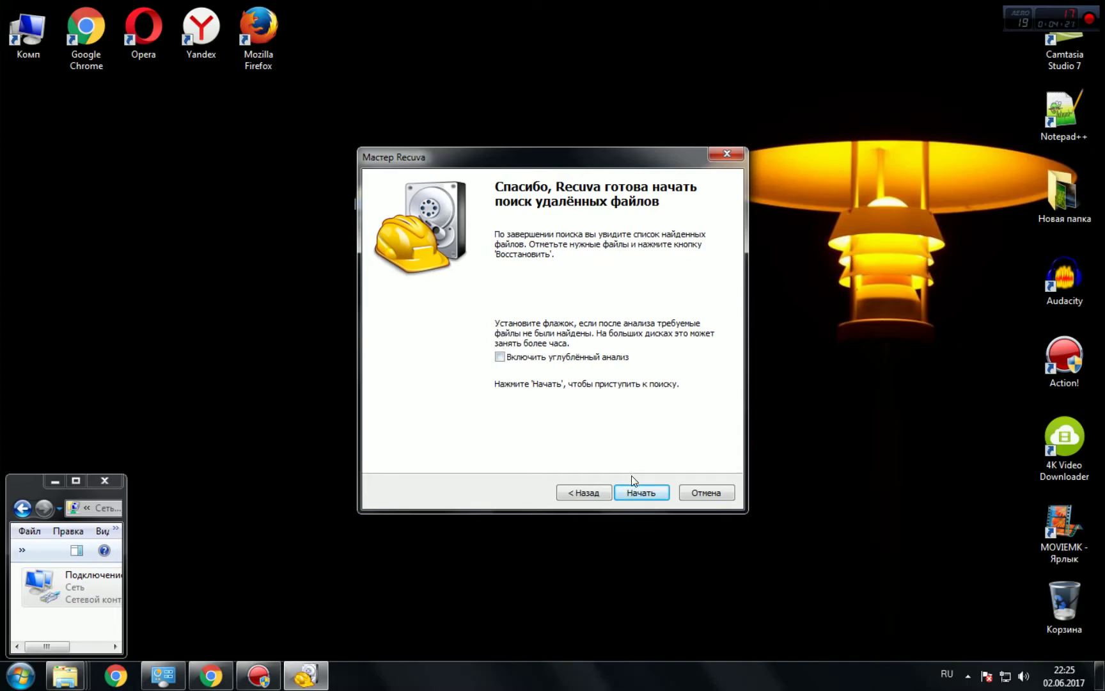
pyautogui.click(640, 492)
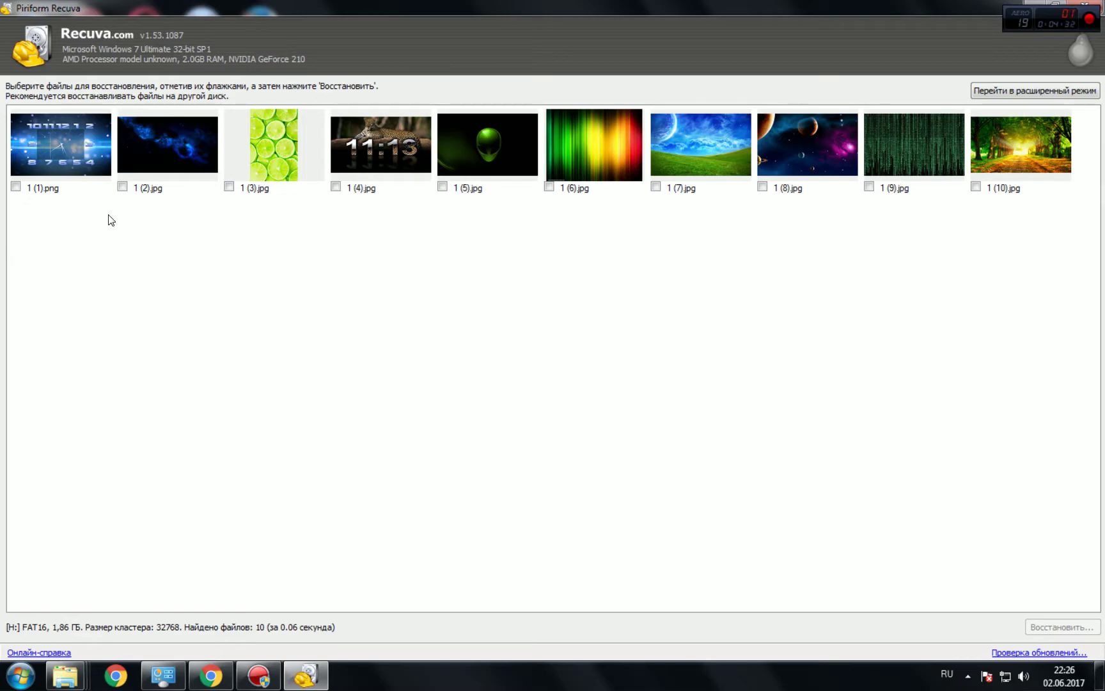
pyautogui.click(19, 190)
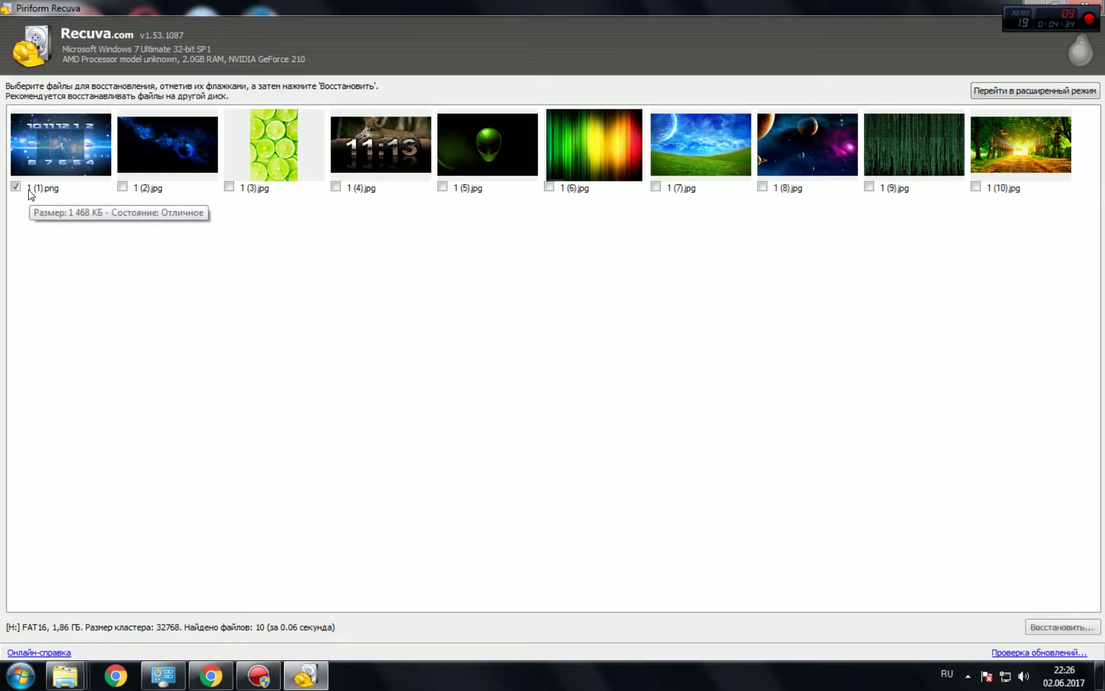
pyautogui.click(122, 186)
pyautogui.click(229, 186)
pyautogui.click(336, 186)
pyautogui.click(442, 186)
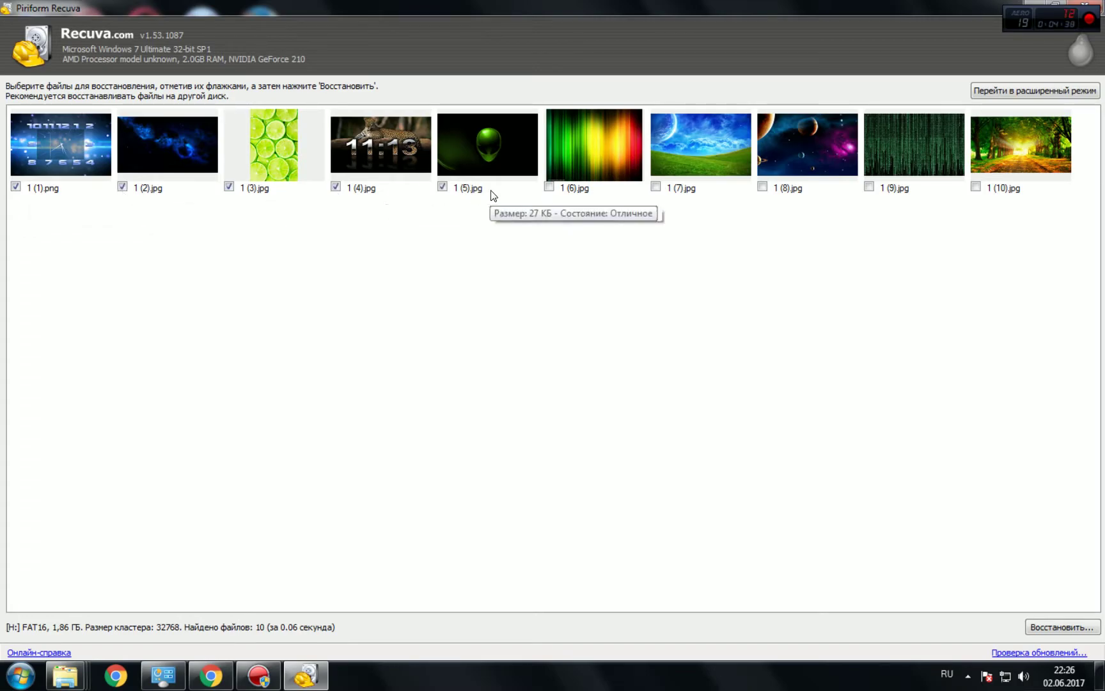
pyautogui.click(549, 186)
pyautogui.click(656, 186)
pyautogui.click(762, 186)
pyautogui.click(931, 188)
pyautogui.click(869, 186)
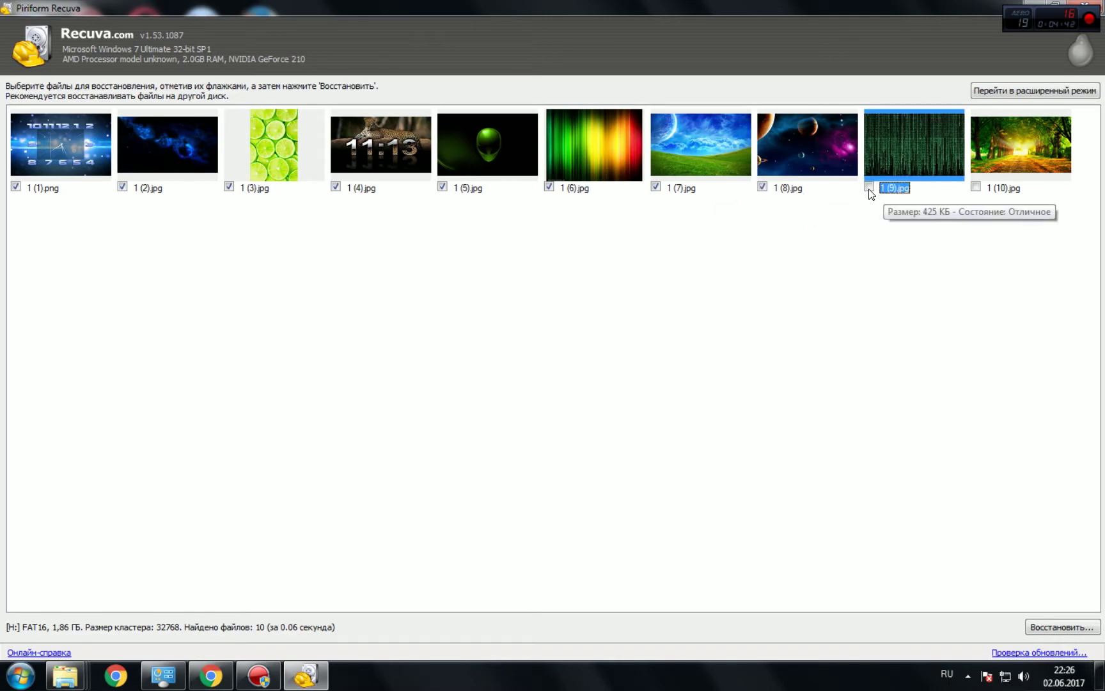
pyautogui.click(975, 186)
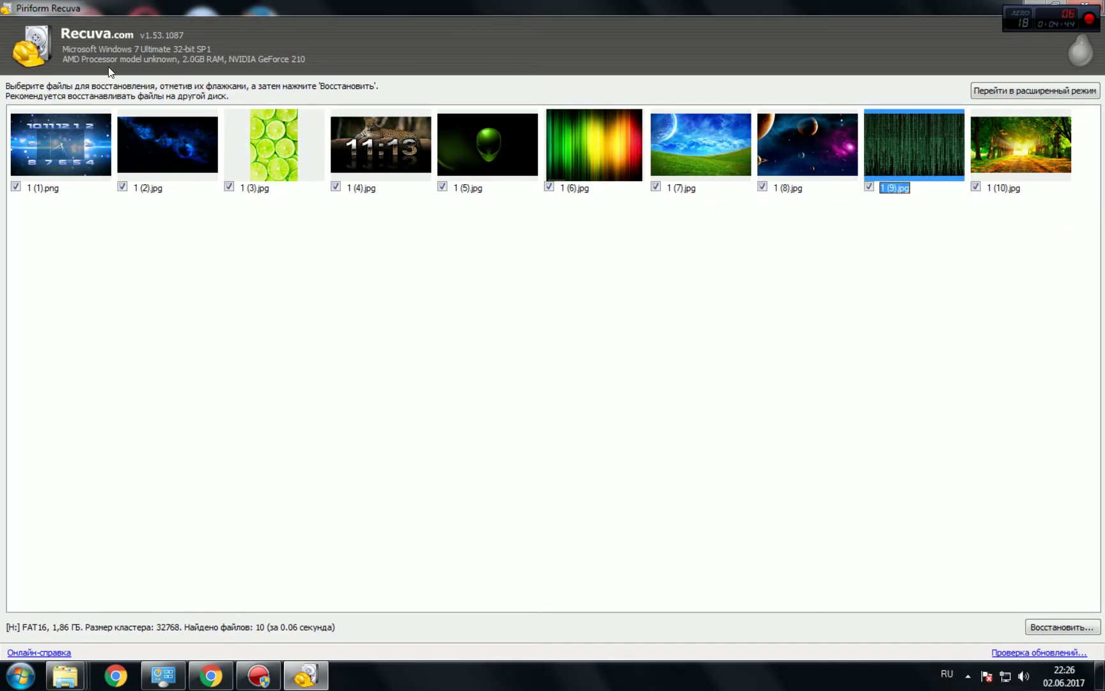
# Recover the marked pictures into a new folder named 000 on Локальный диск (C:) and dismiss the completion summary
pyautogui.click(1042, 628)
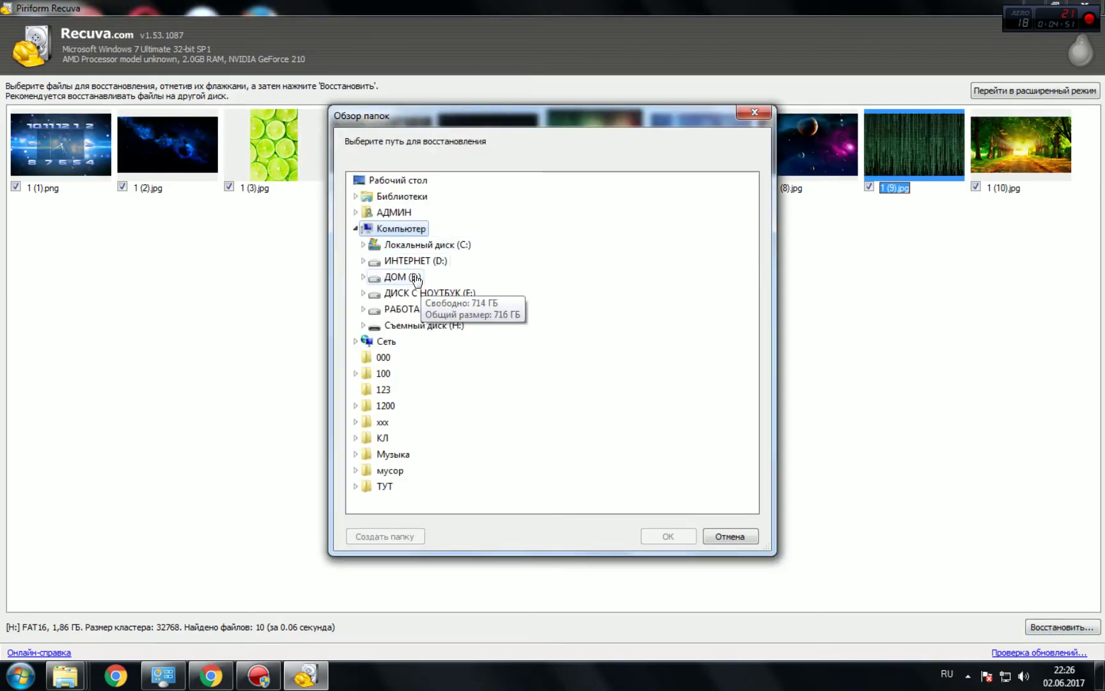
pyautogui.click(422, 245)
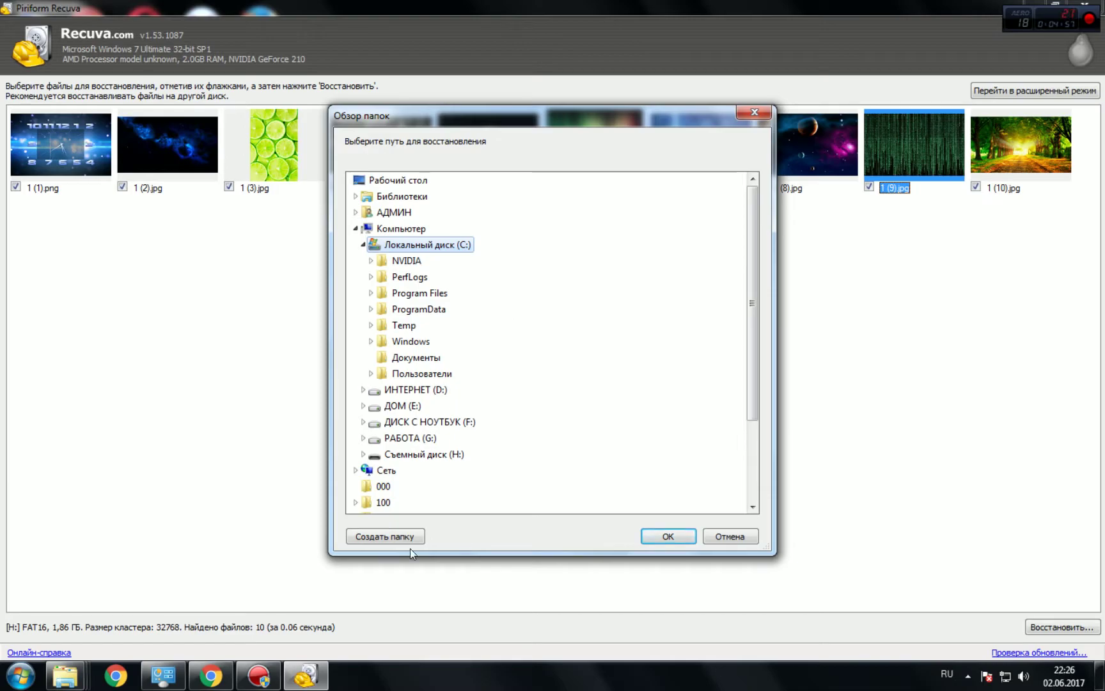
pyautogui.click(392, 536)
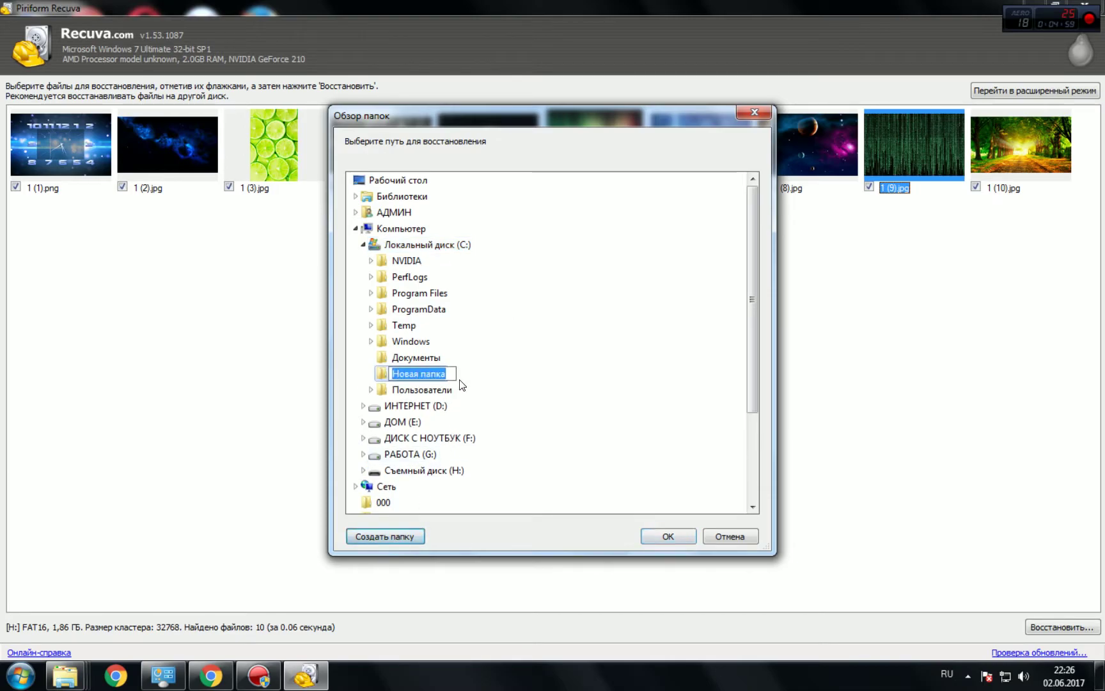
pyautogui.write('000')
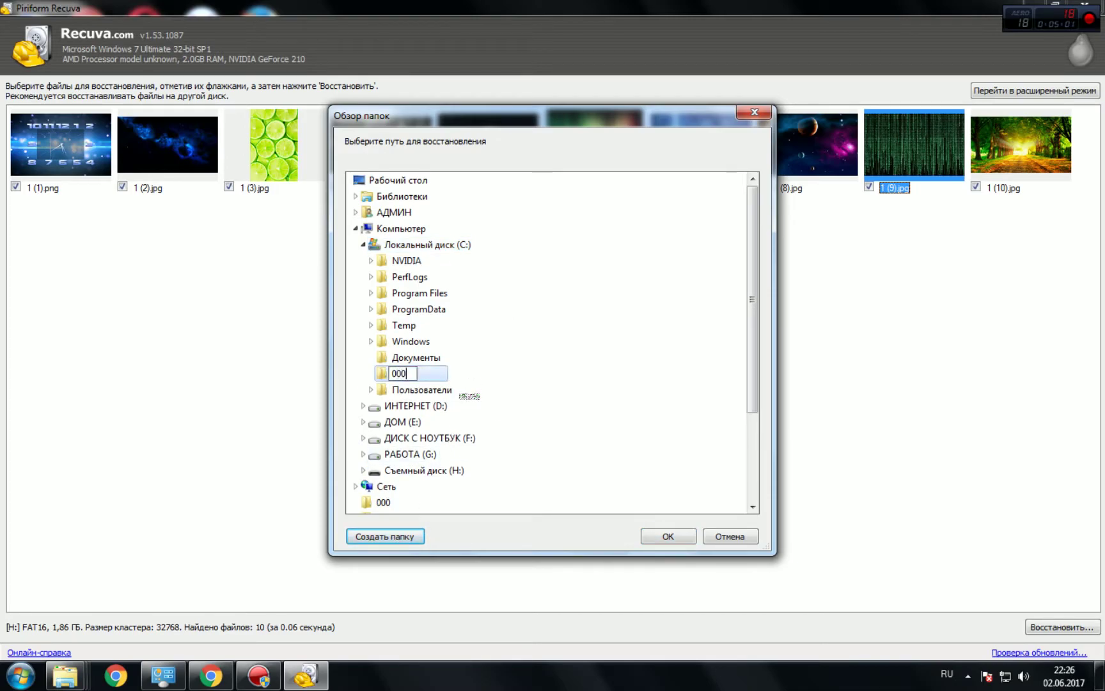
pyautogui.press('Return')
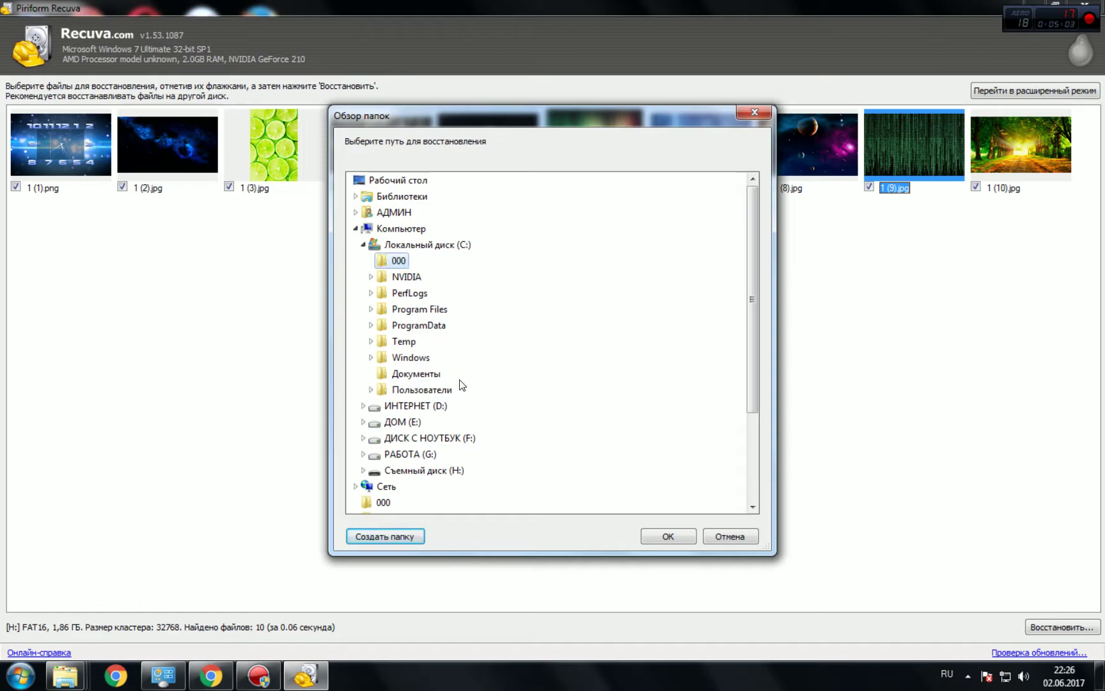
pyautogui.click(659, 535)
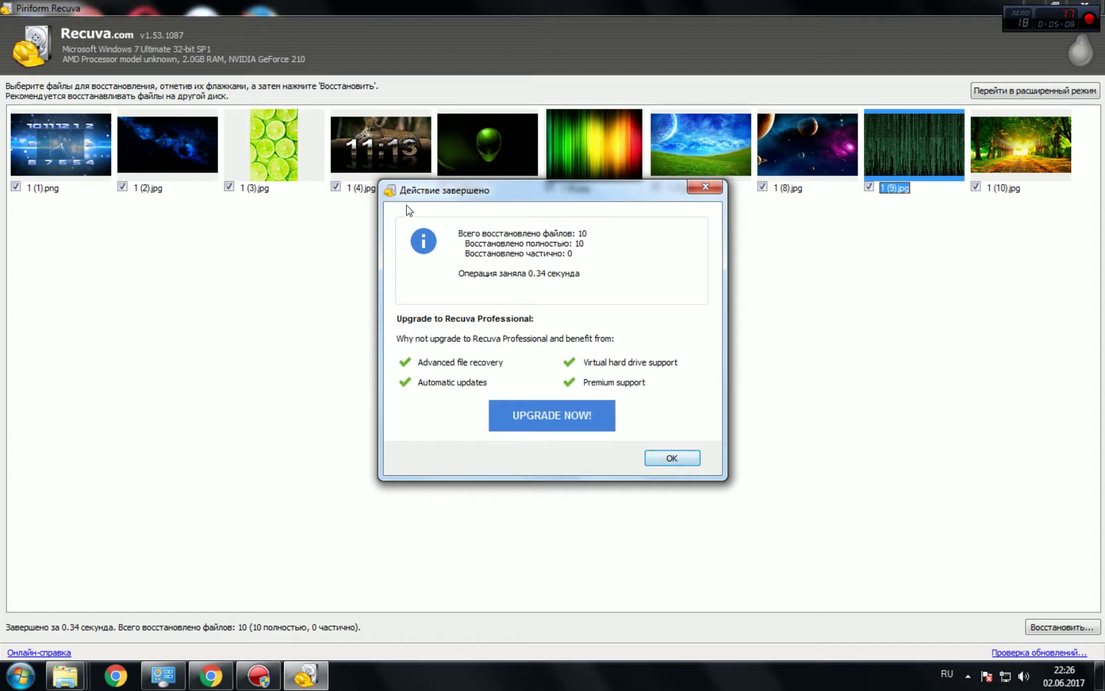
pyautogui.click(680, 461)
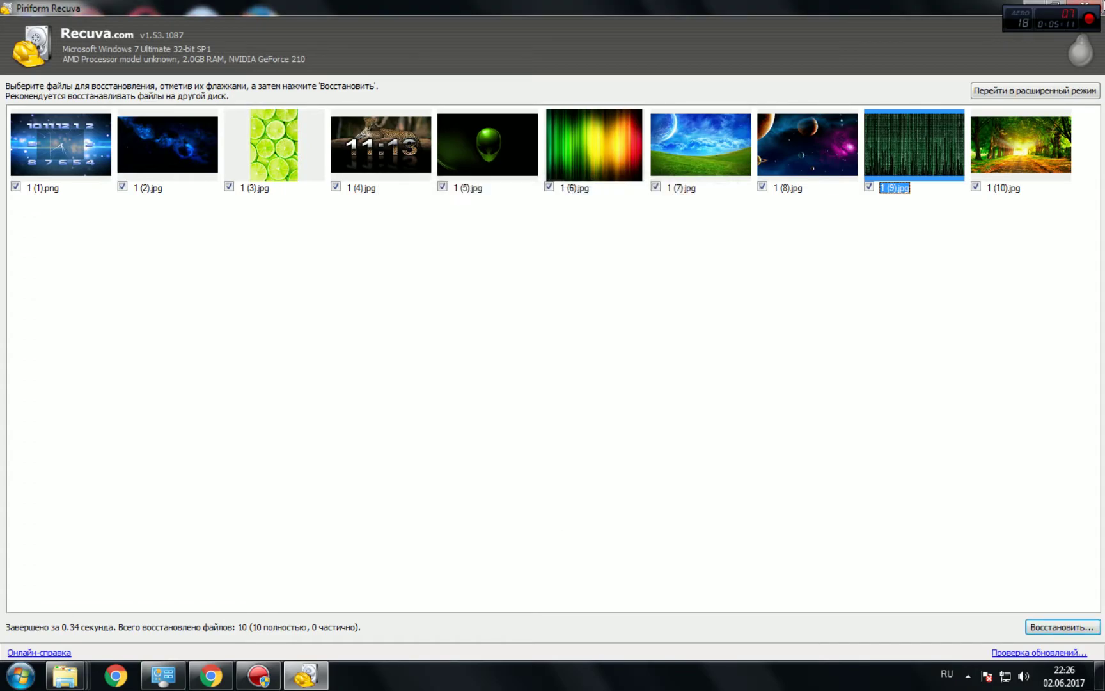
# Minimize Recuva, check the recovered pictures in folder 000 on drive C:, and close the folder window
pyautogui.click(1036, 5)
pyautogui.doubleClick(40, 21)
pyautogui.doubleClick(352, 300)
pyautogui.doubleClick(294, 285)
pyautogui.hotkey('ctrl', 'a')
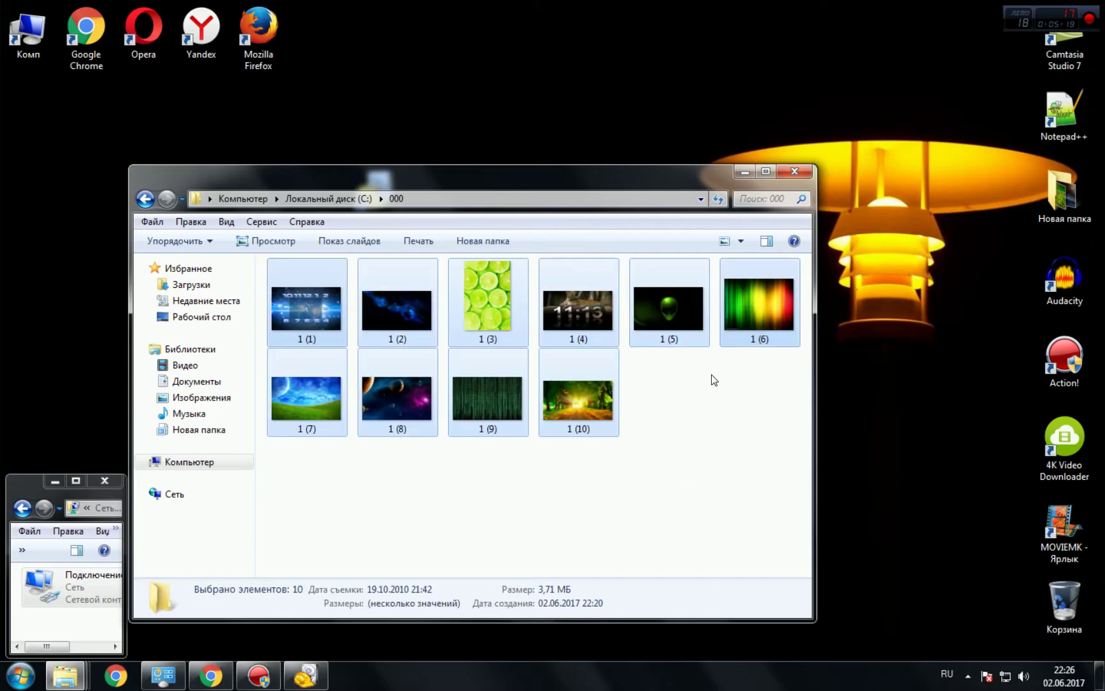
pyautogui.click(681, 472)
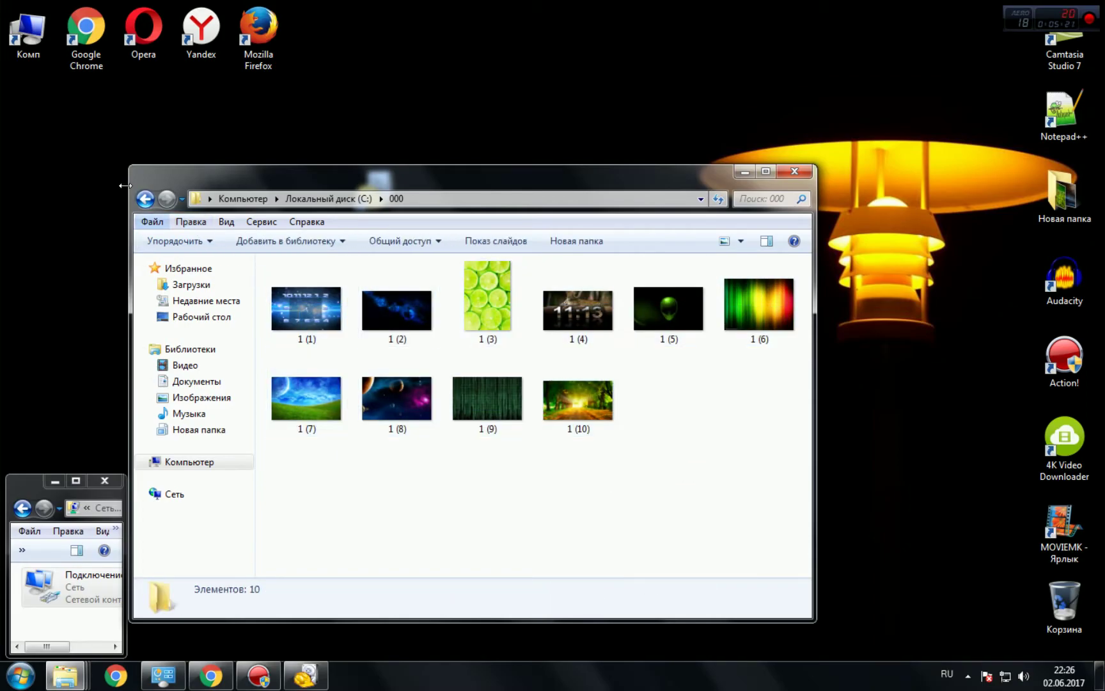
pyautogui.click(795, 172)
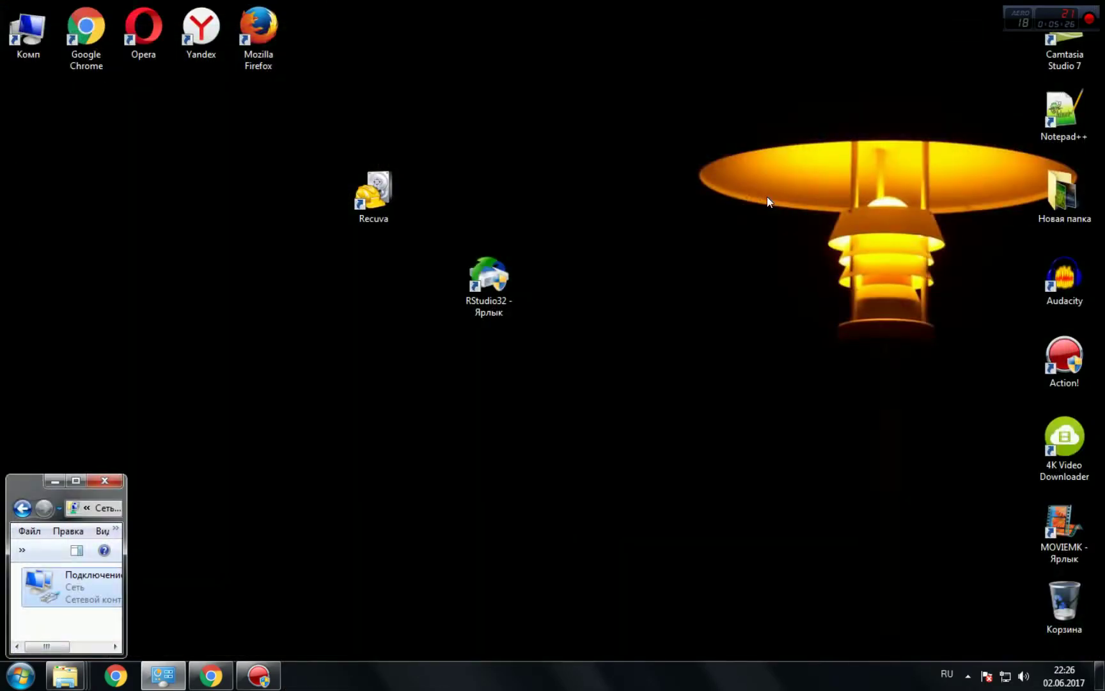
# Close Recuva and arrange the Recuva and RStudio32 shortcuts side by side on the desktop
pyautogui.click(1093, 6)
pyautogui.moveTo(374, 195); pyautogui.dragTo(375, 288)
pyautogui.moveTo(488, 305); pyautogui.dragTo(442, 289)
pyautogui.click(450, 348)
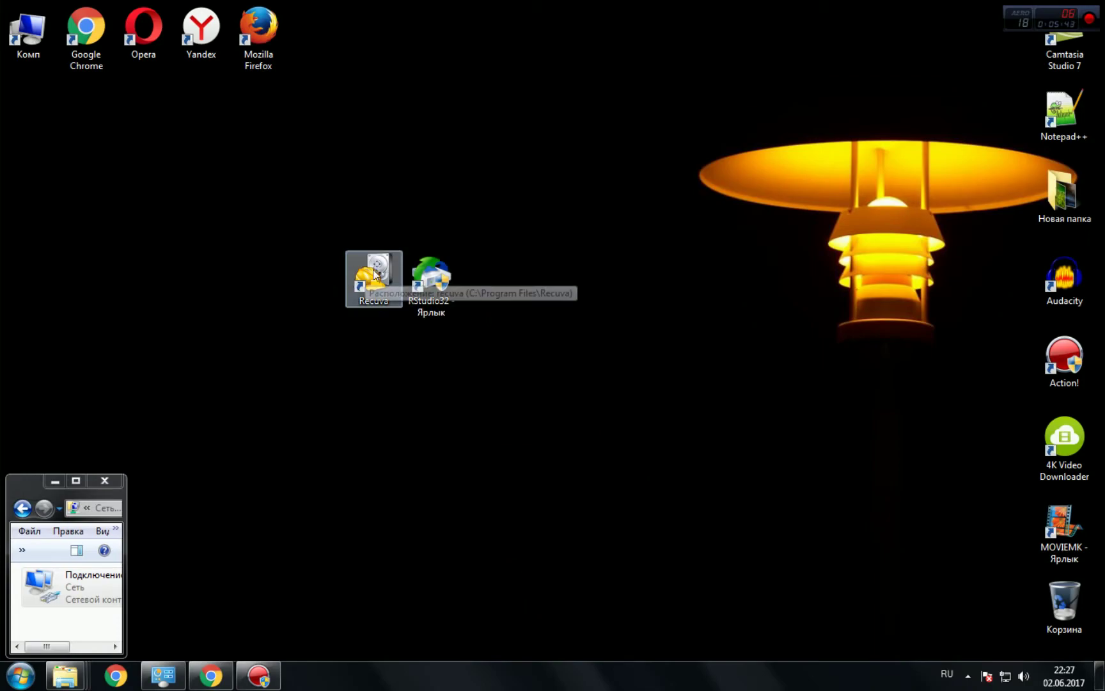
pyautogui.click(362, 293)
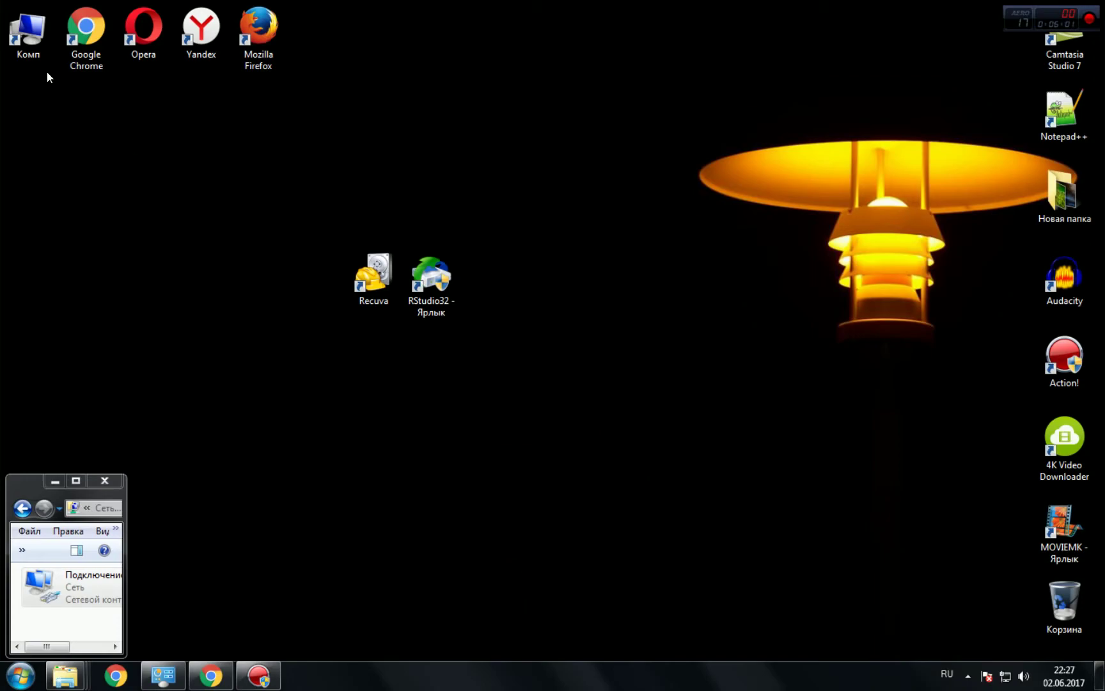
# Switch to Chrome and search Google for "рстудио"
pyautogui.click(210, 675)
pyautogui.doubleClick(185, 107)
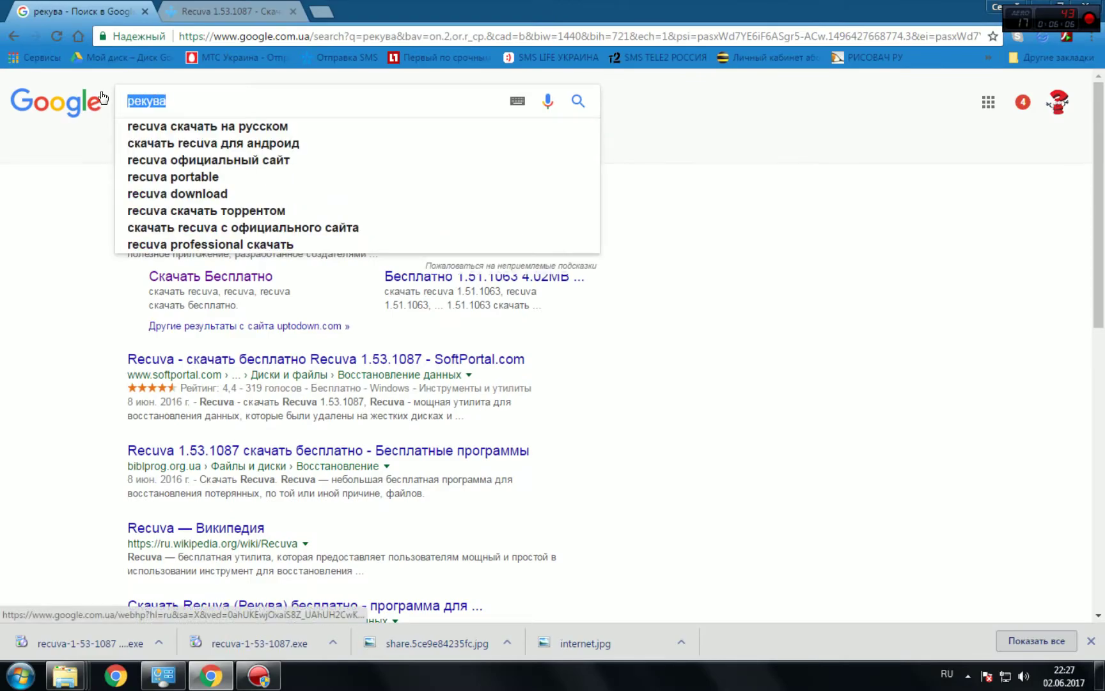
pyautogui.write('р')
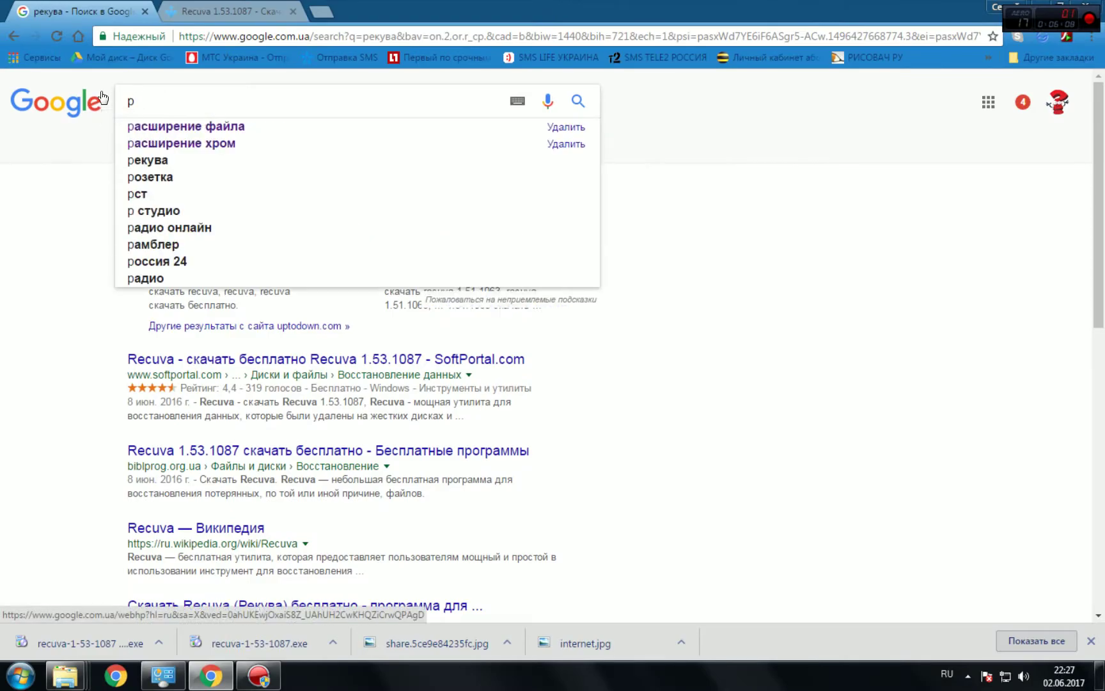
pyautogui.write('ст')
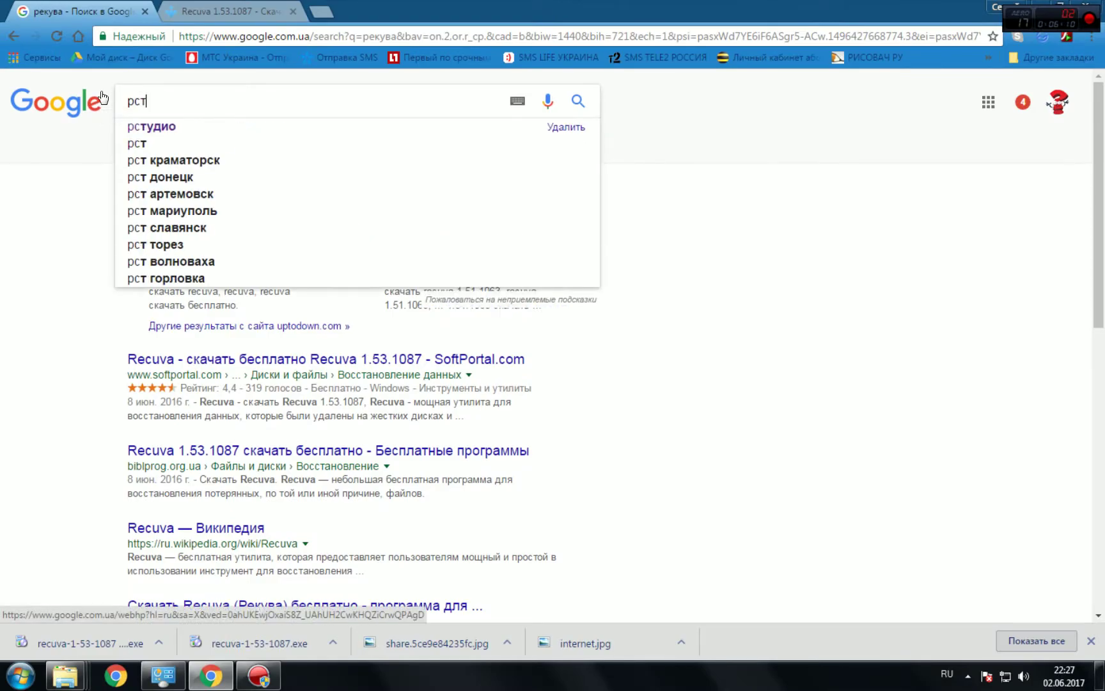
pyautogui.write('удио')
pyautogui.press('Return')
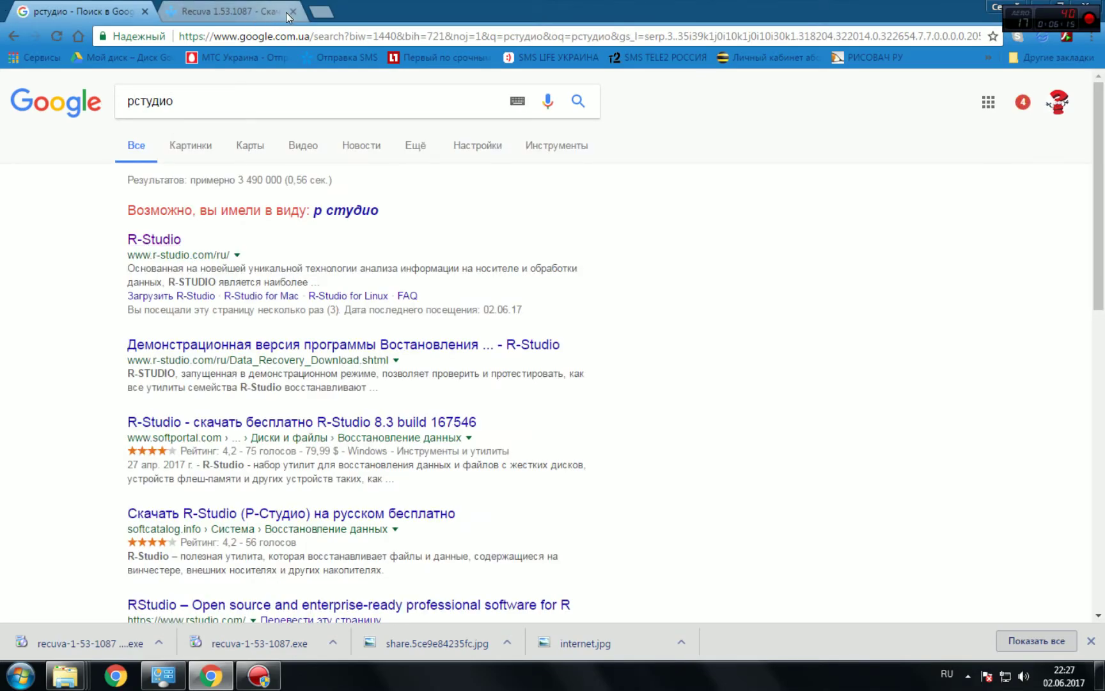
pyautogui.rightClick(156, 239)
pyautogui.click(192, 251)
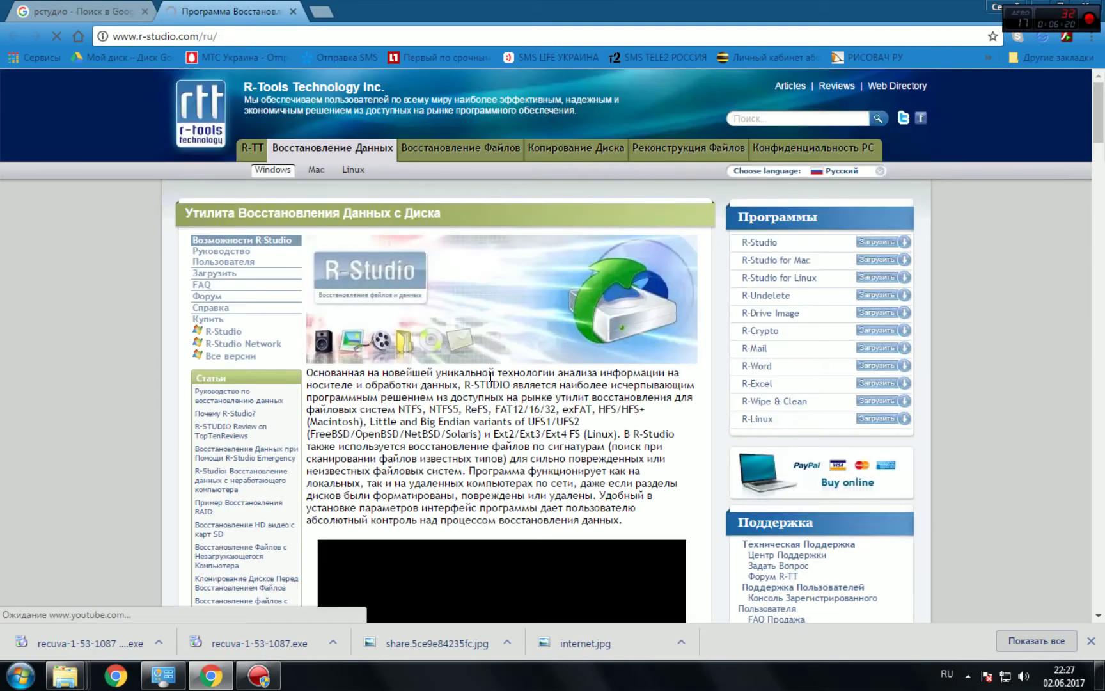
pyautogui.scroll(-7, 512, 348)
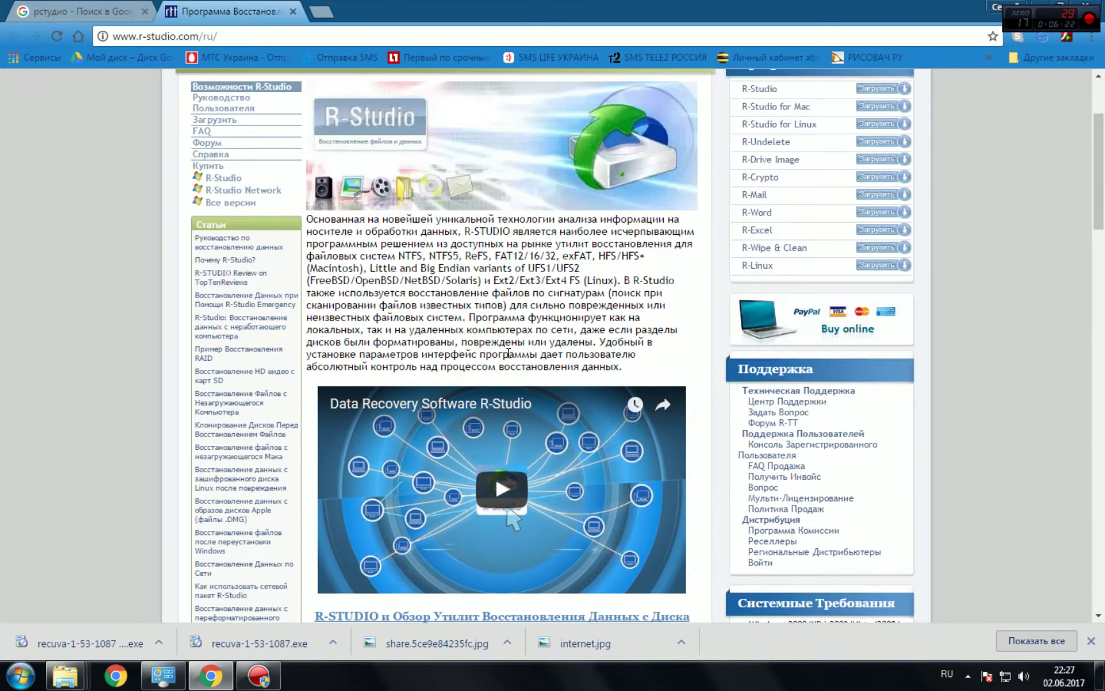
pyautogui.scroll(7, 527, 334)
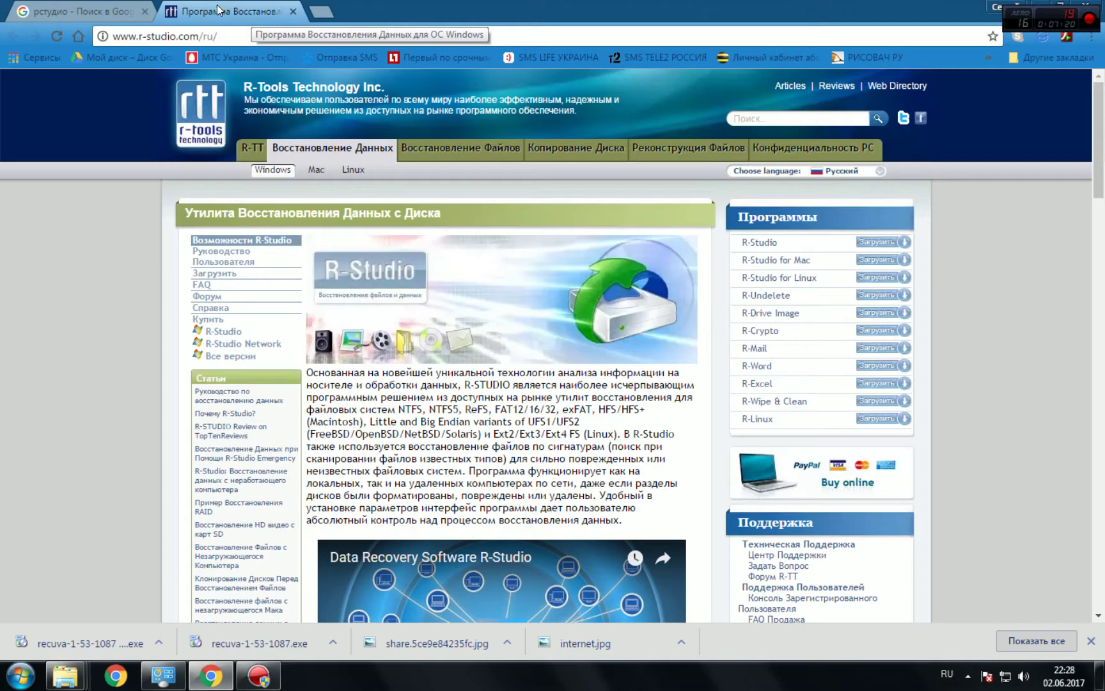
# Return to the desktop, move the RStudio32 shortcut slightly away from Recuva, and launch R-Studio
pyautogui.click(1016, 7)
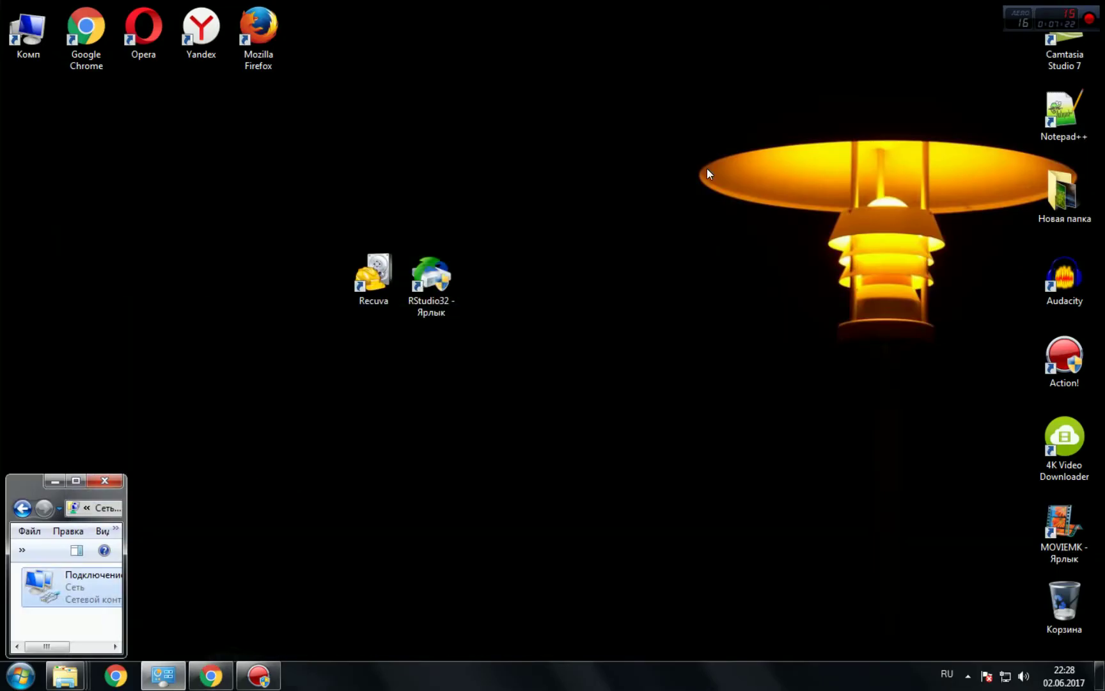
pyautogui.moveTo(451, 274); pyautogui.dragTo(473, 281)
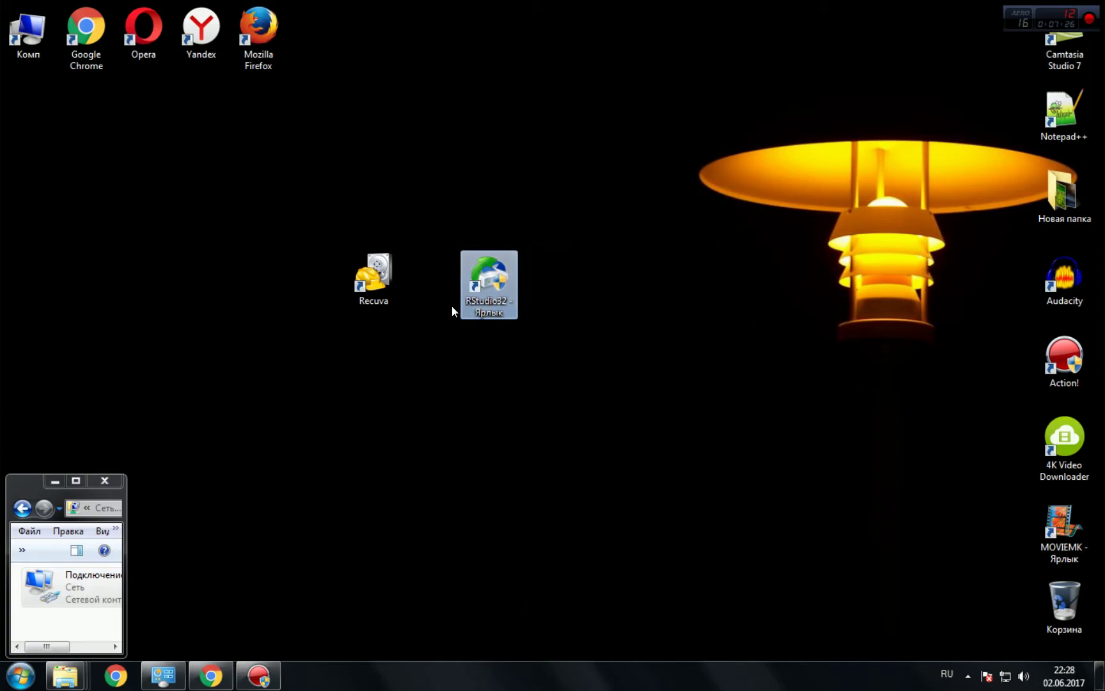
pyautogui.doubleClick(498, 281)
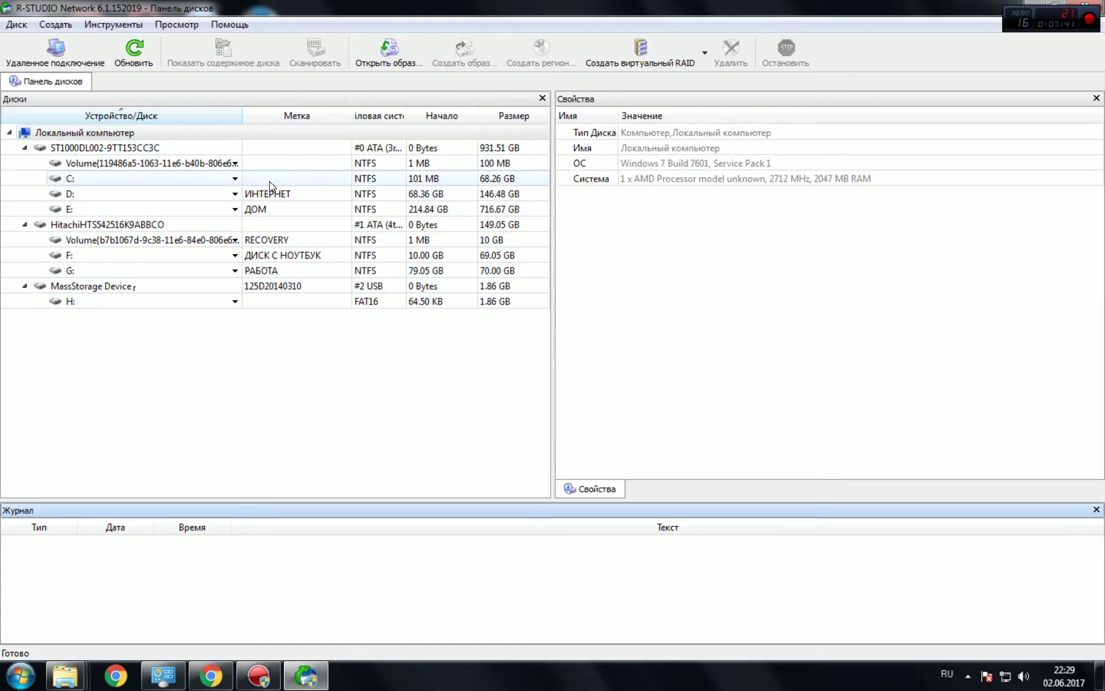
# Check the two hard drives' properties, then select volume H: under MassStorage Device and scan it with the default settings
pyautogui.click(91, 153)
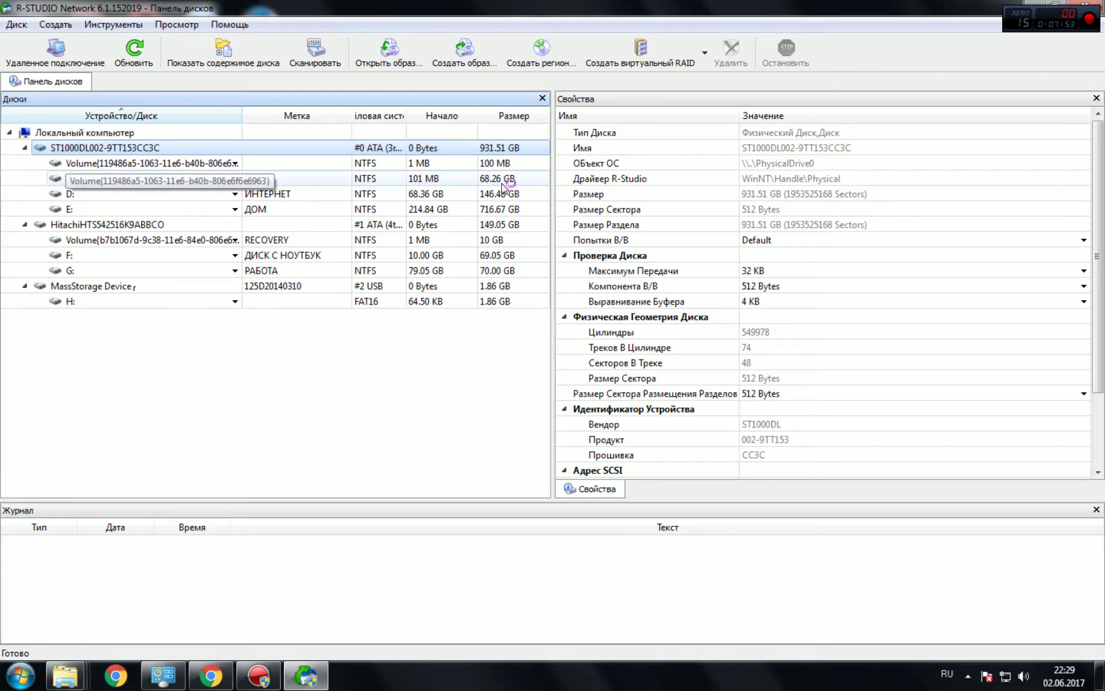
pyautogui.click(106, 225)
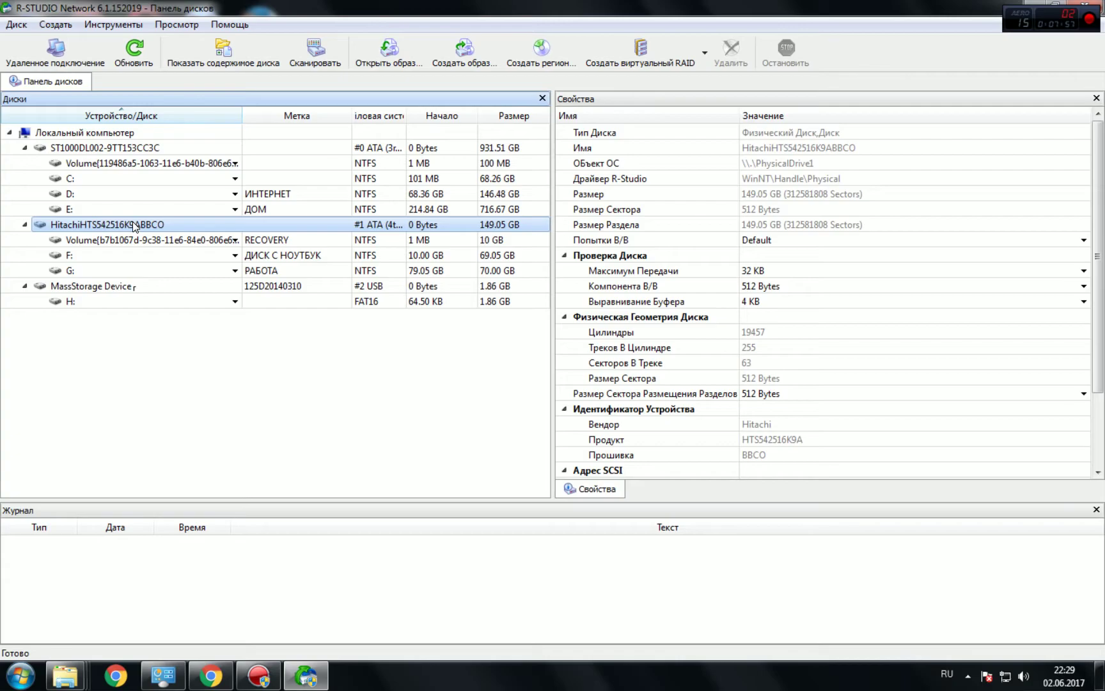
pyautogui.click(85, 302)
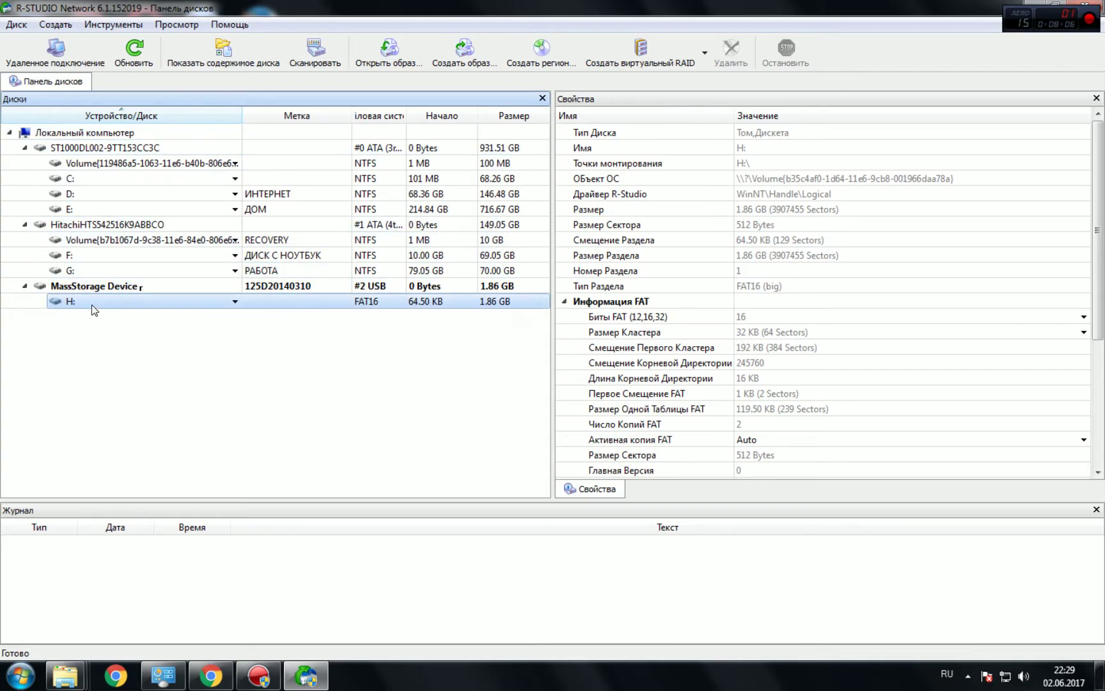
pyautogui.click(94, 305)
pyautogui.click(230, 373)
pyautogui.click(316, 56)
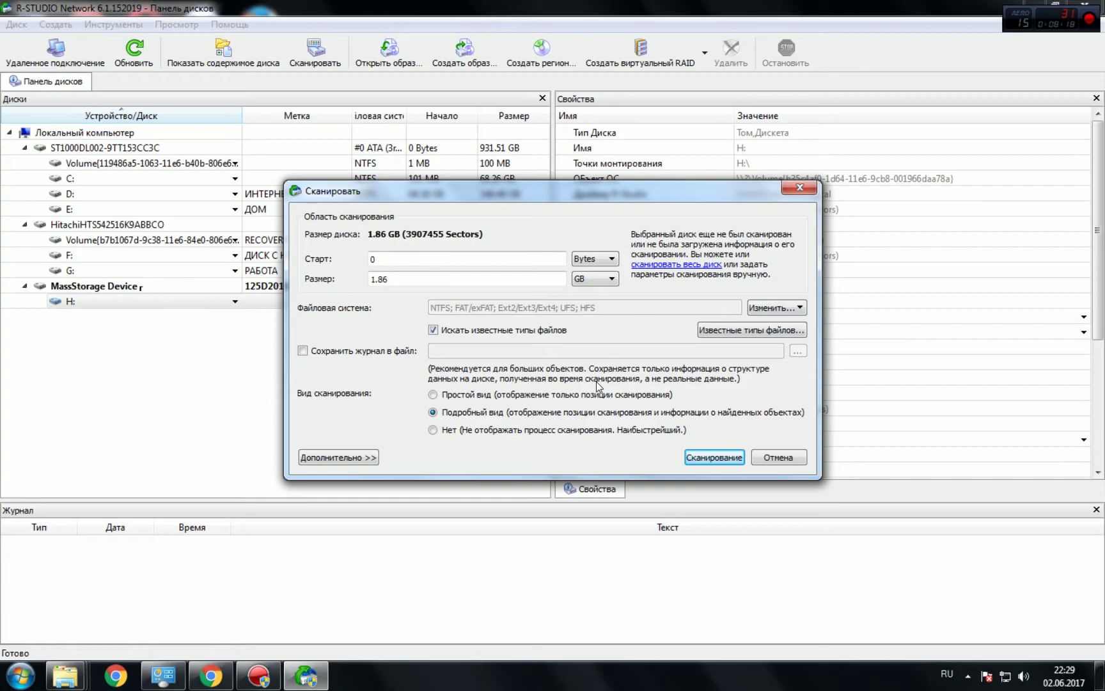
pyautogui.click(706, 459)
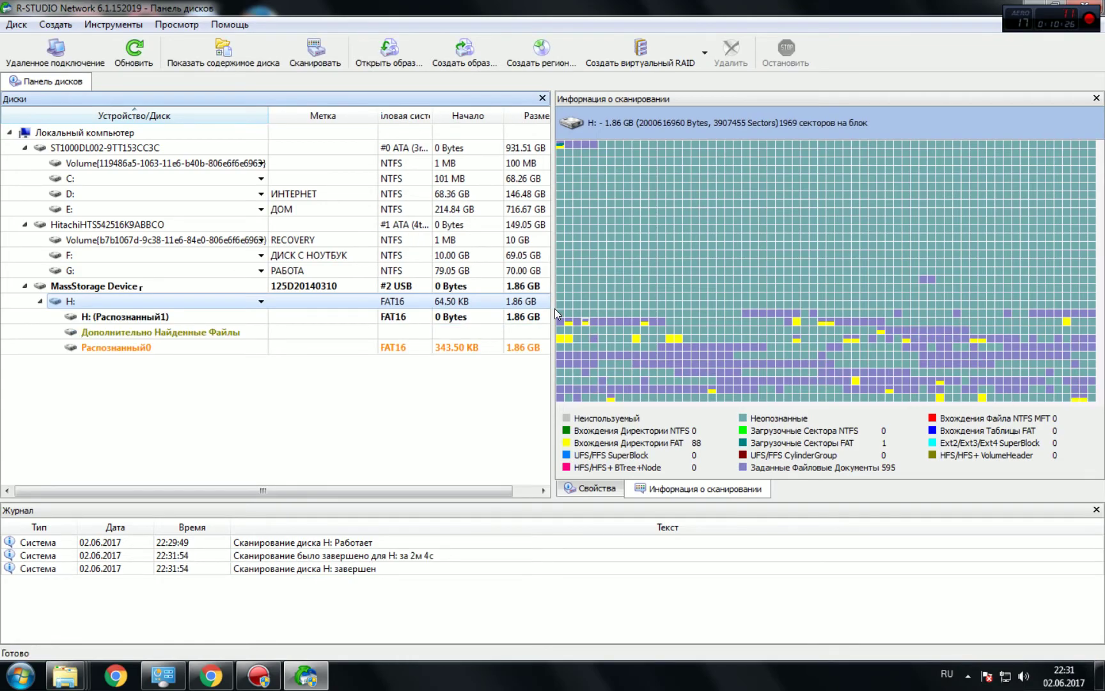
# Show the disk contents of the scanned volume H:
pyautogui.click(419, 618)
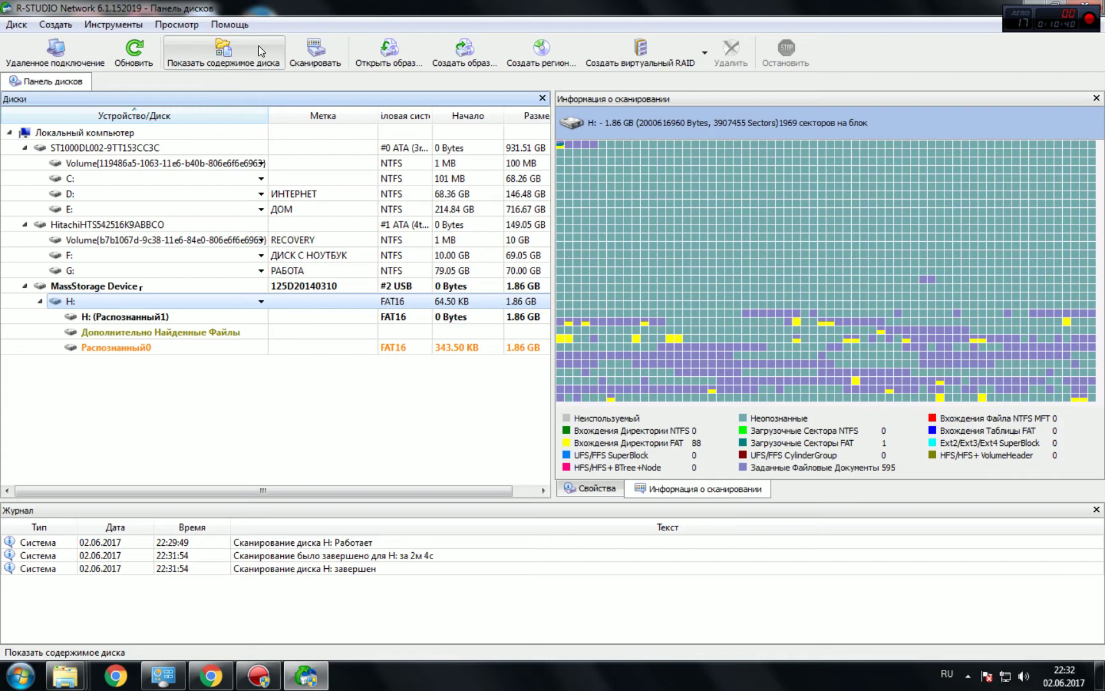
pyautogui.click(237, 53)
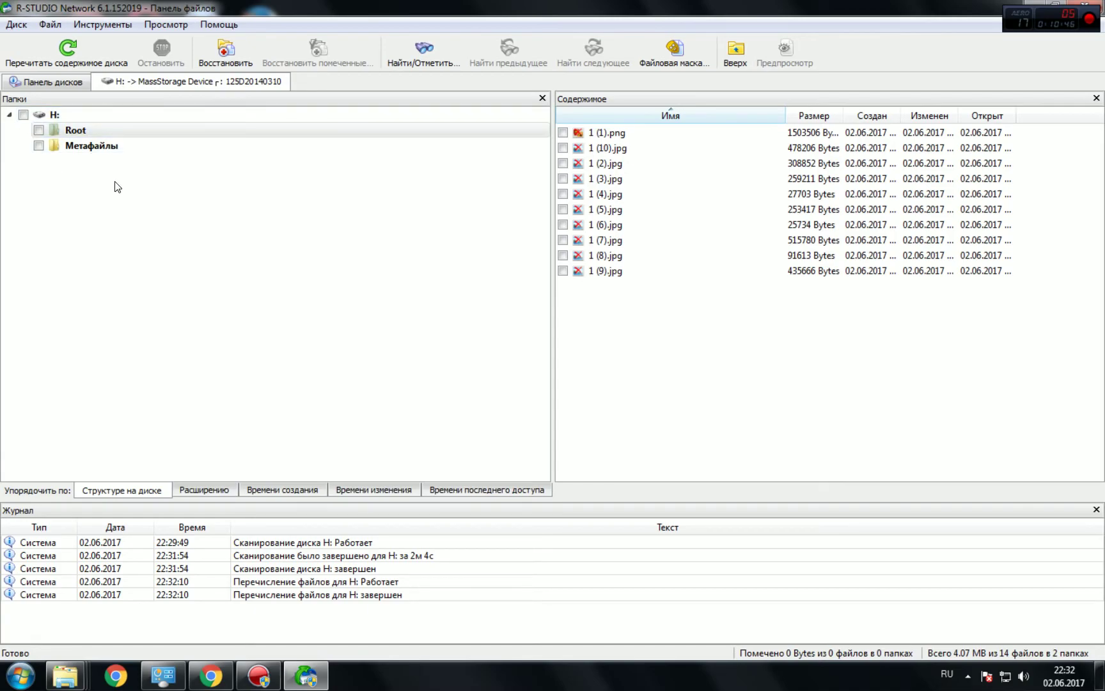
# Mark everything on volume H: for recovery and browse to the root of drive C: for the destination folder
pyautogui.click(23, 115)
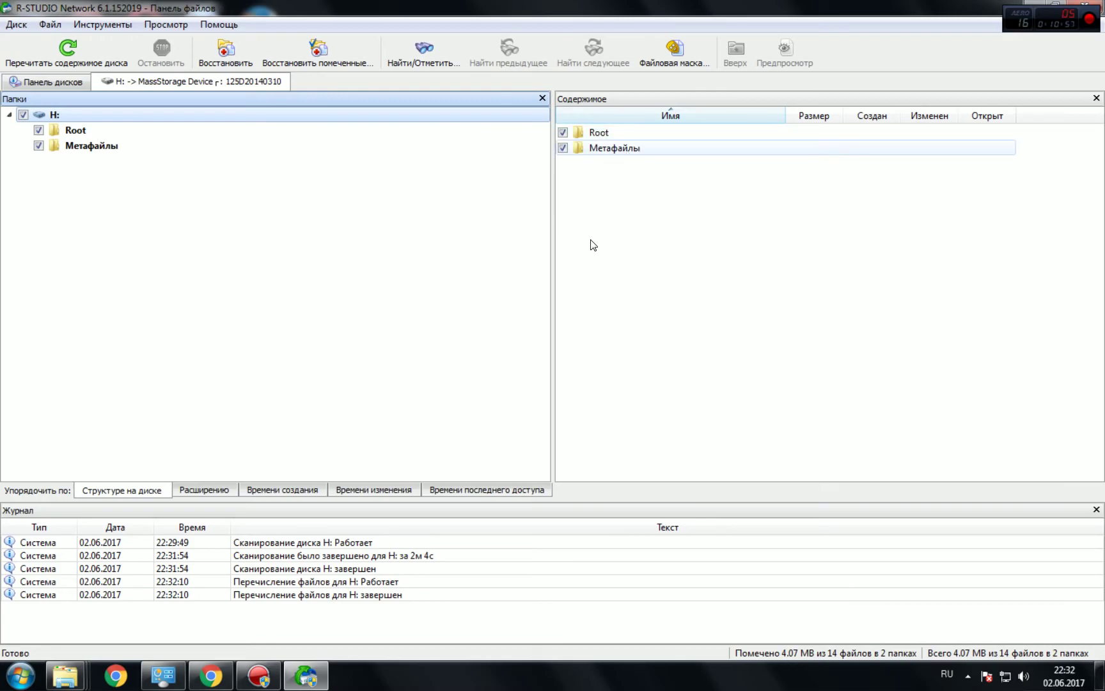
pyautogui.click(318, 56)
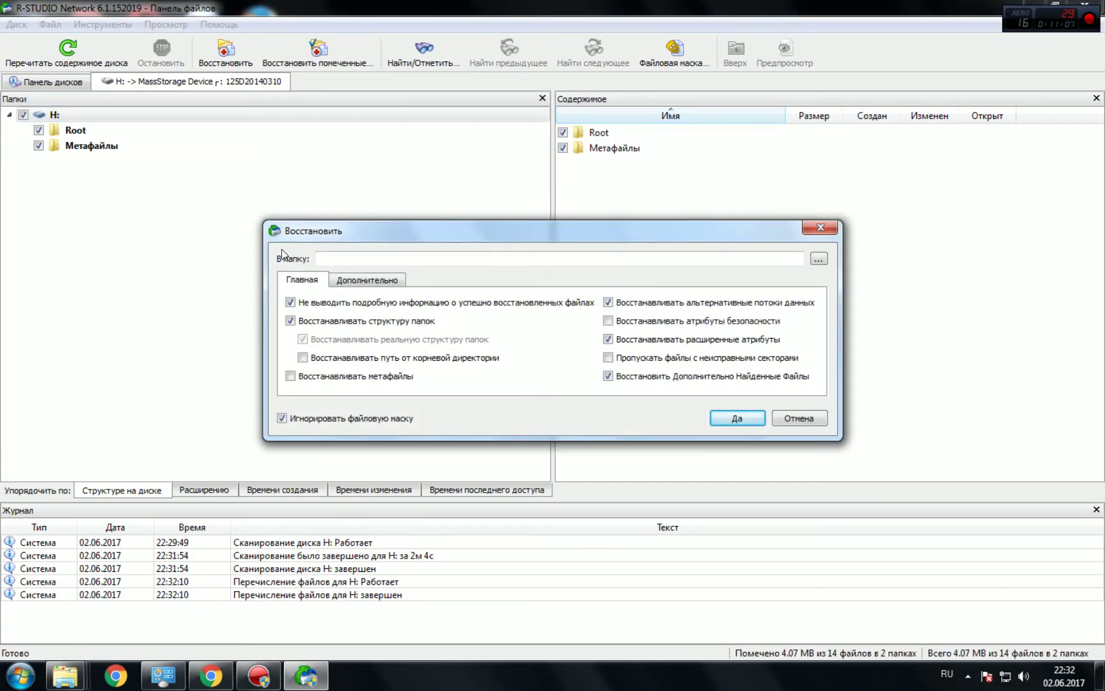
pyautogui.click(820, 260)
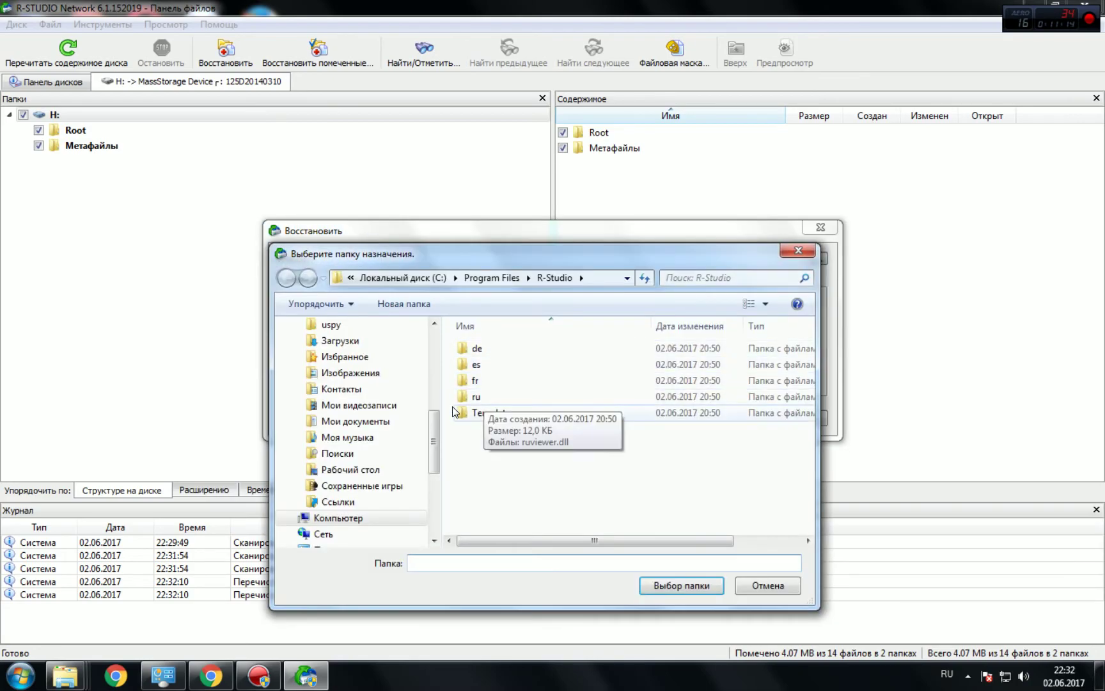
pyautogui.moveTo(435, 454); pyautogui.dragTo(435, 365)
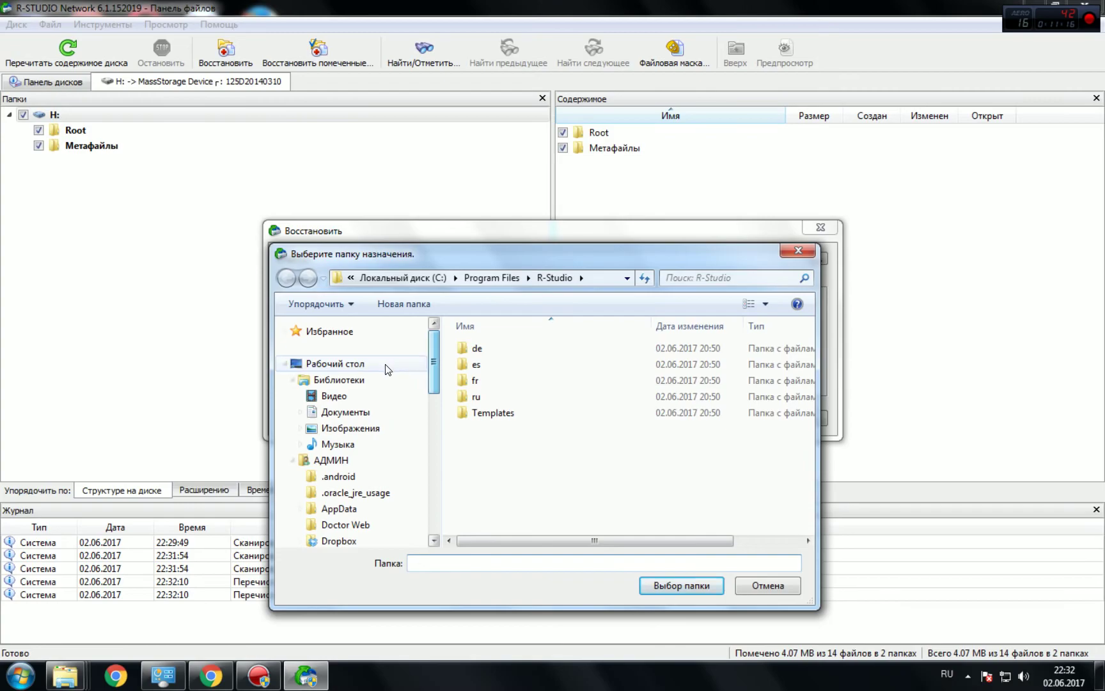
pyautogui.click(357, 363)
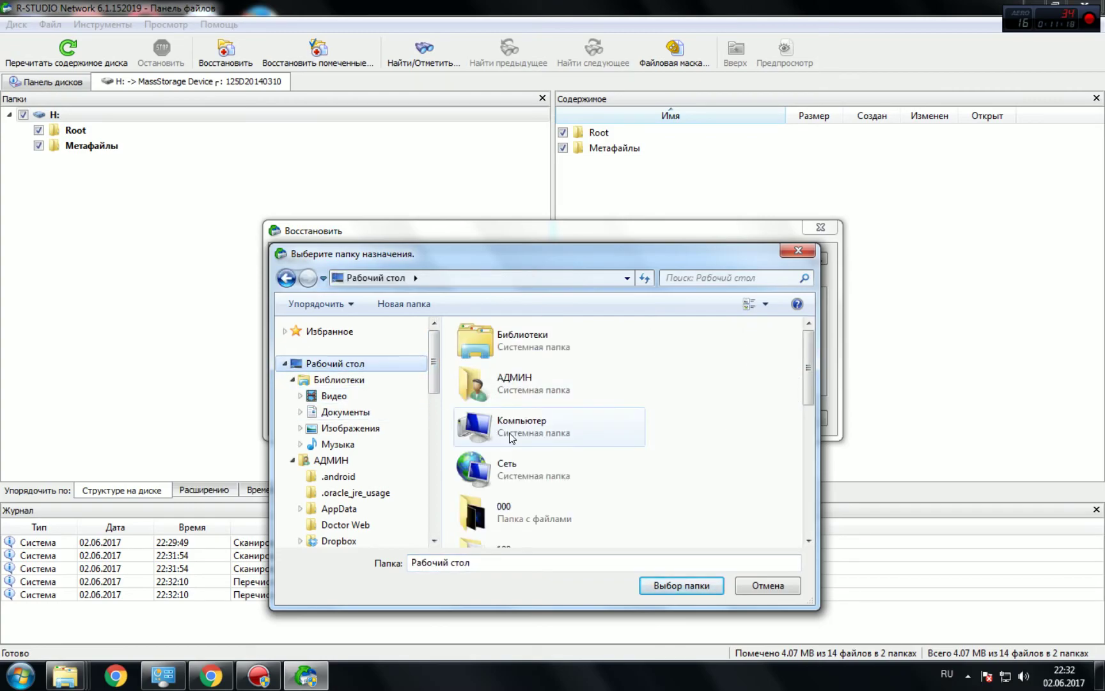
pyautogui.doubleClick(524, 423)
pyautogui.doubleClick(560, 363)
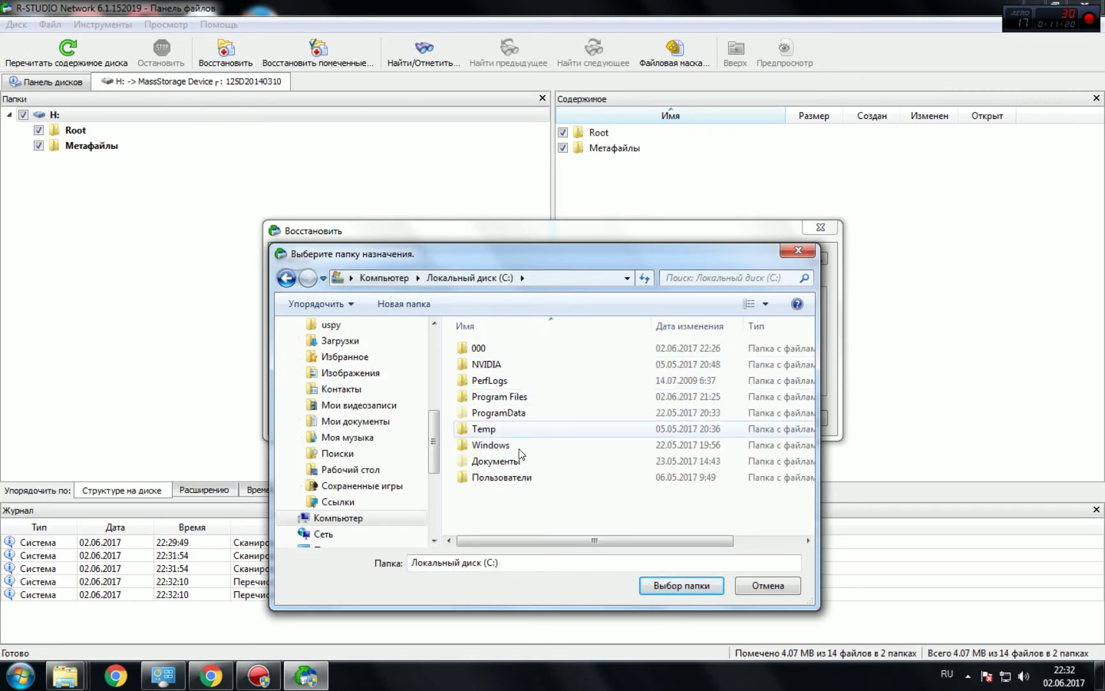
# Create a new folder named 111 on drive C:
pyautogui.rightClick(493, 512)
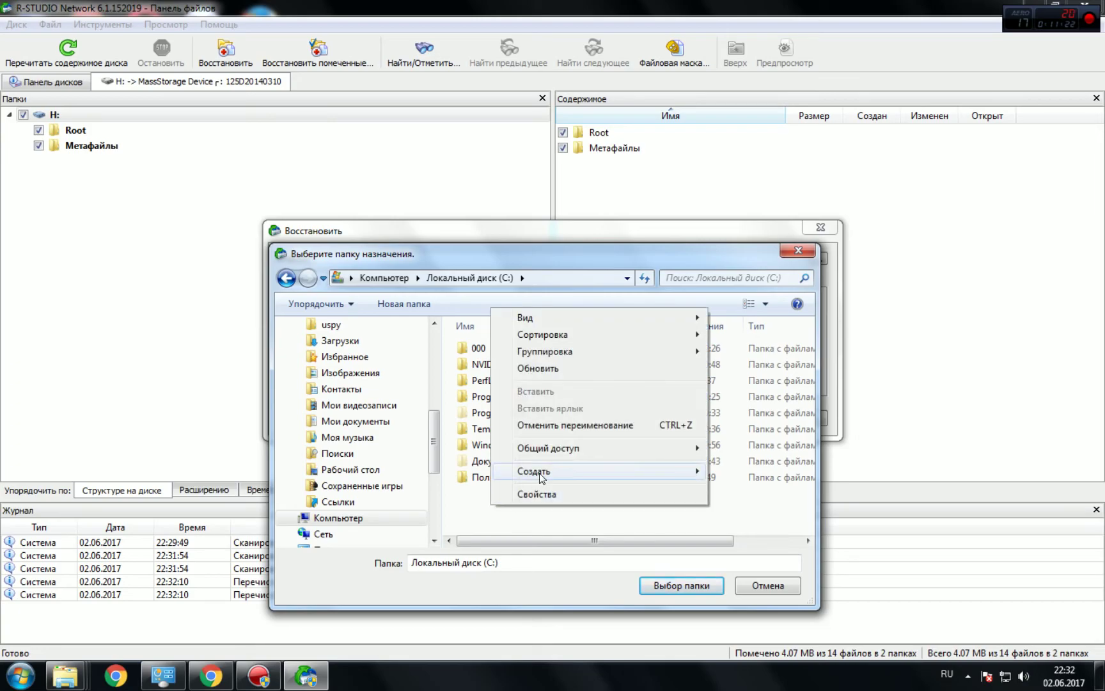
pyautogui.moveTo(575, 471)
pyautogui.click(745, 247)
pyautogui.write('111')
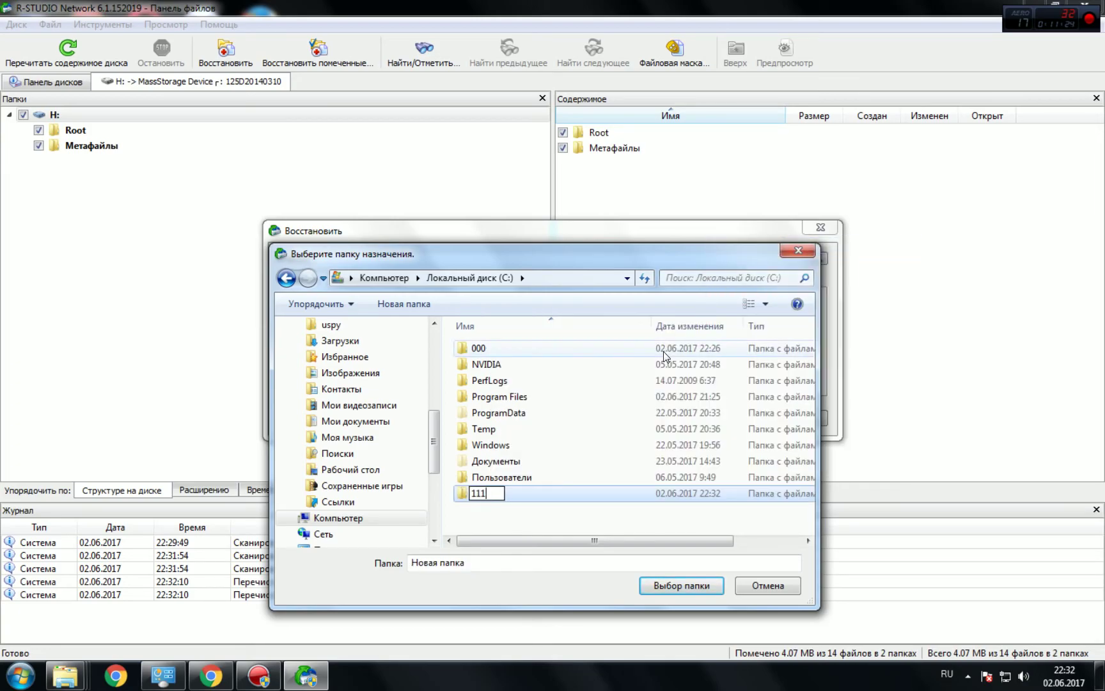
pyautogui.press('Return')
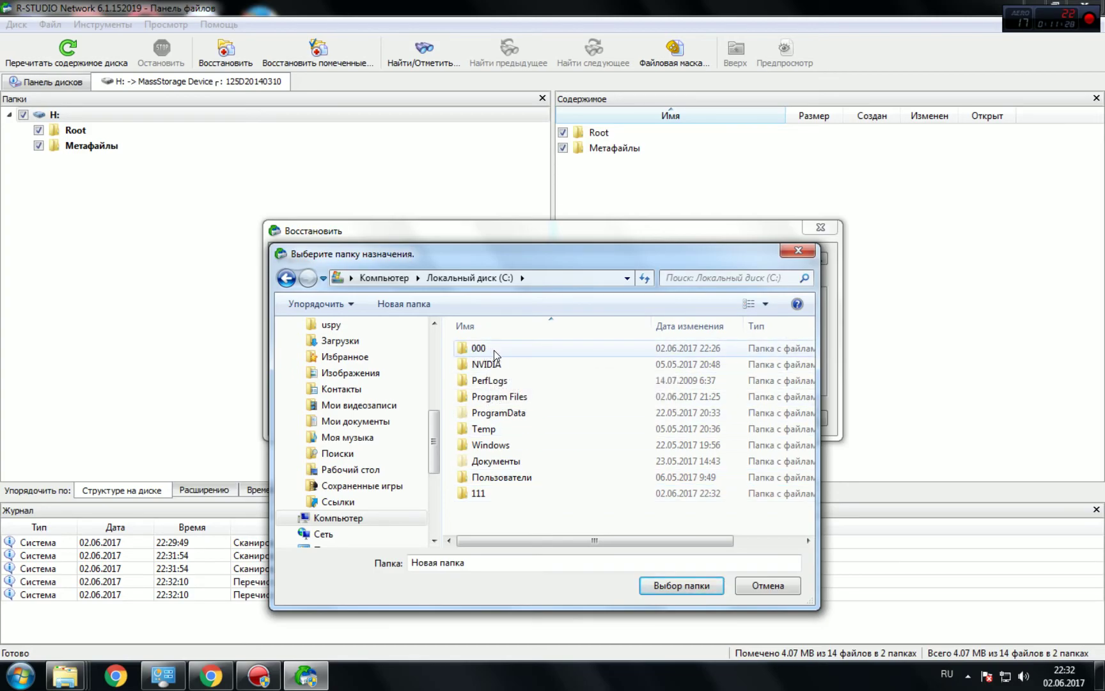
# Choose folder 111 as the destination and restore the marked files with the default recovery options
pyautogui.doubleClick(474, 493)
pyautogui.click(682, 584)
pyautogui.click(731, 418)
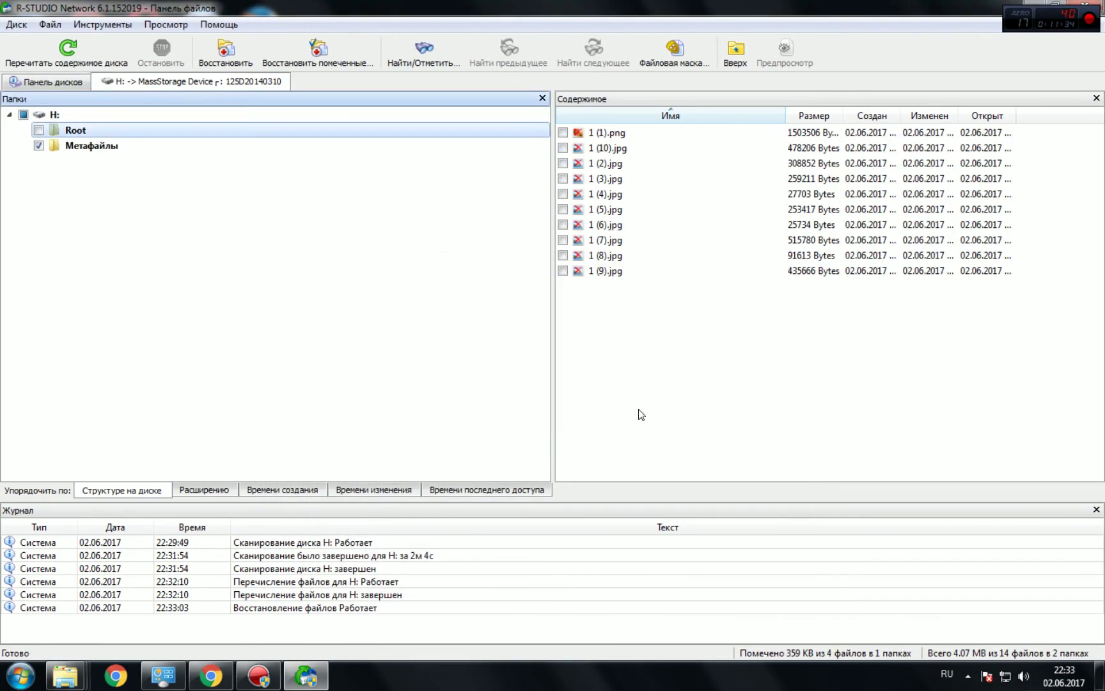
# Minimize R-Studio, open the Root folder inside C:\111 in a maximized window, and look over the recovered pictures
pyautogui.click(1042, 5)
pyautogui.doubleClick(30, 29)
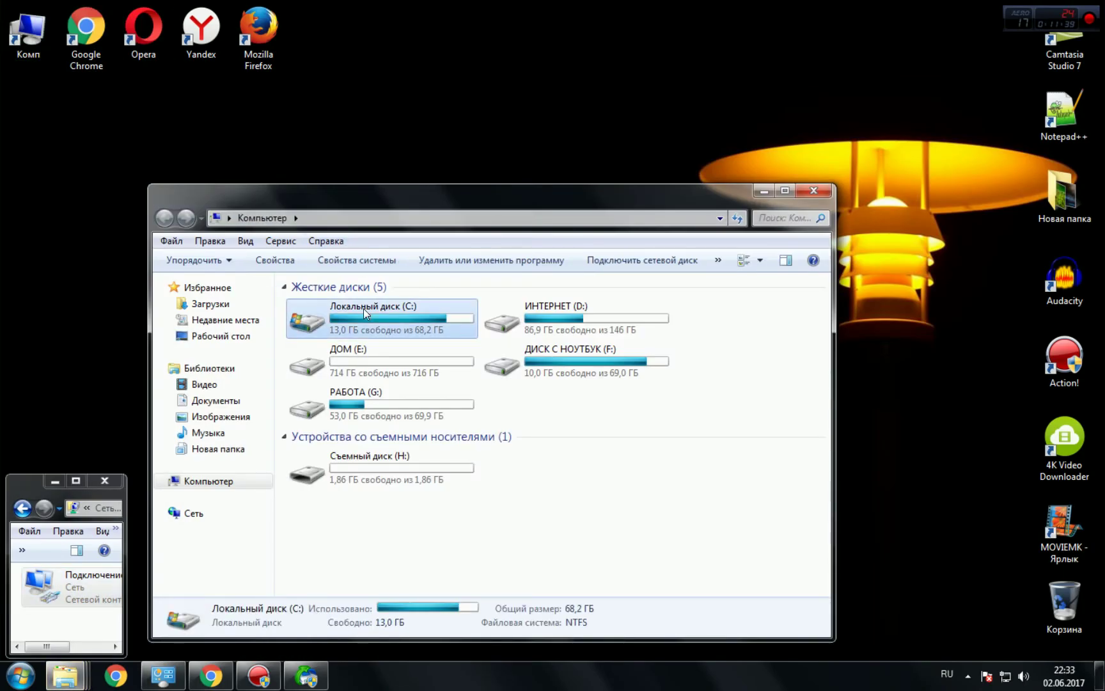
pyautogui.doubleClick(371, 238)
pyautogui.doubleClick(324, 322)
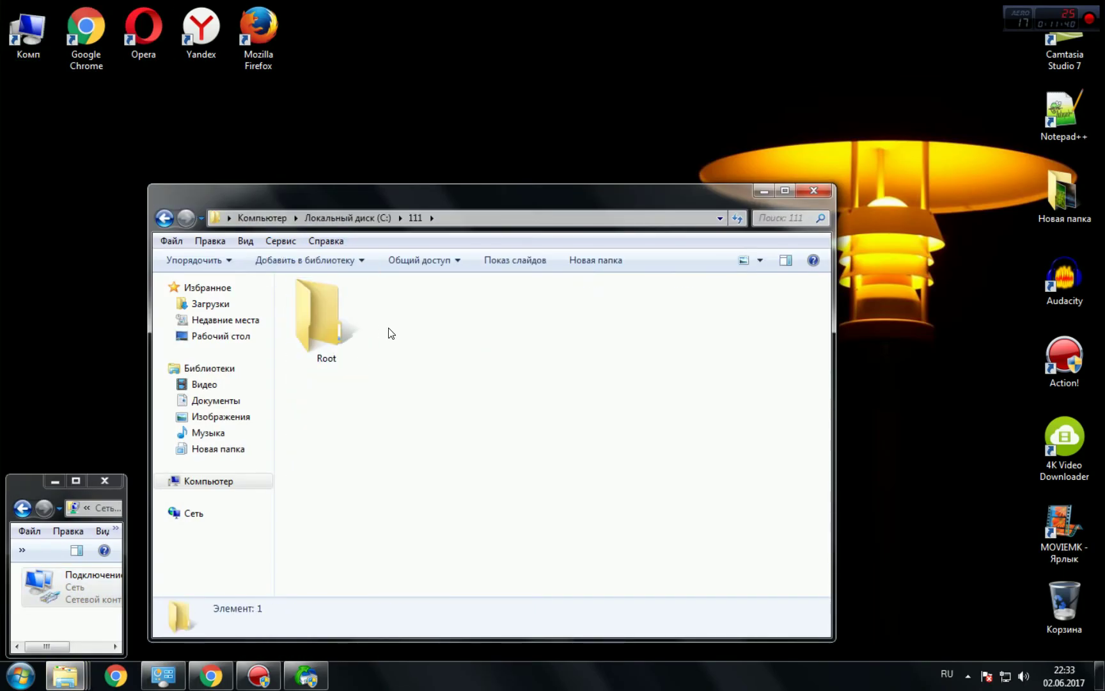
pyautogui.doubleClick(323, 317)
pyautogui.click(785, 190)
pyautogui.moveTo(146, 227); pyautogui.dragTo(1036, 137)
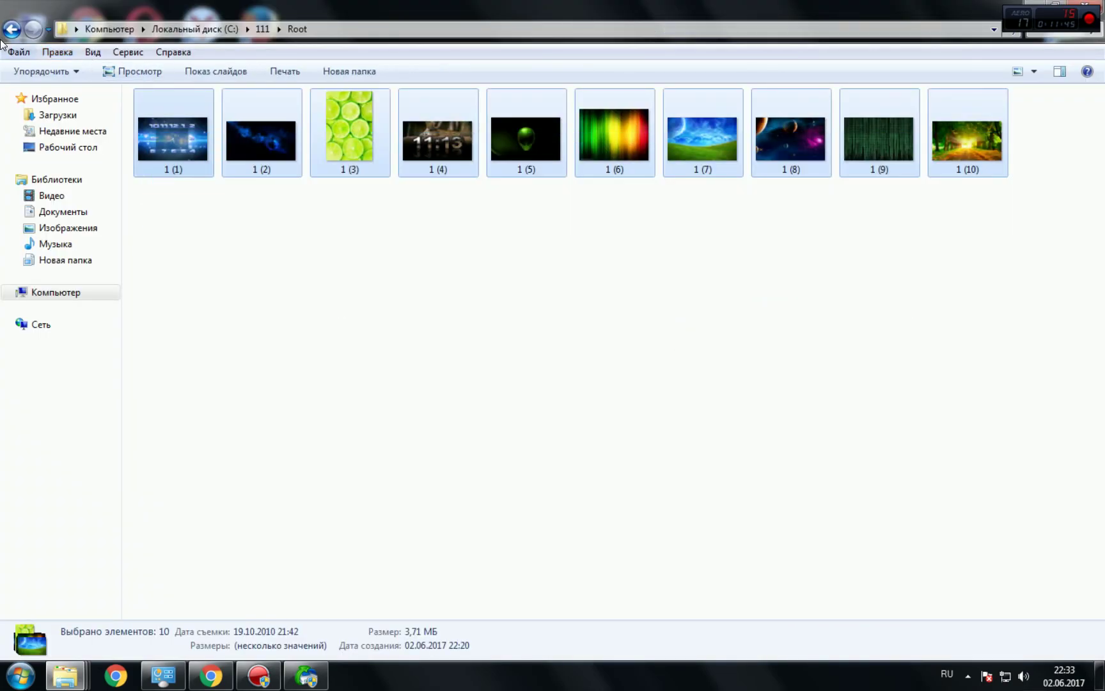
# Leave the recovered pictures folder, return to R-Studio, and exit it without saving the scan information for H:
pyautogui.click(1036, 3)
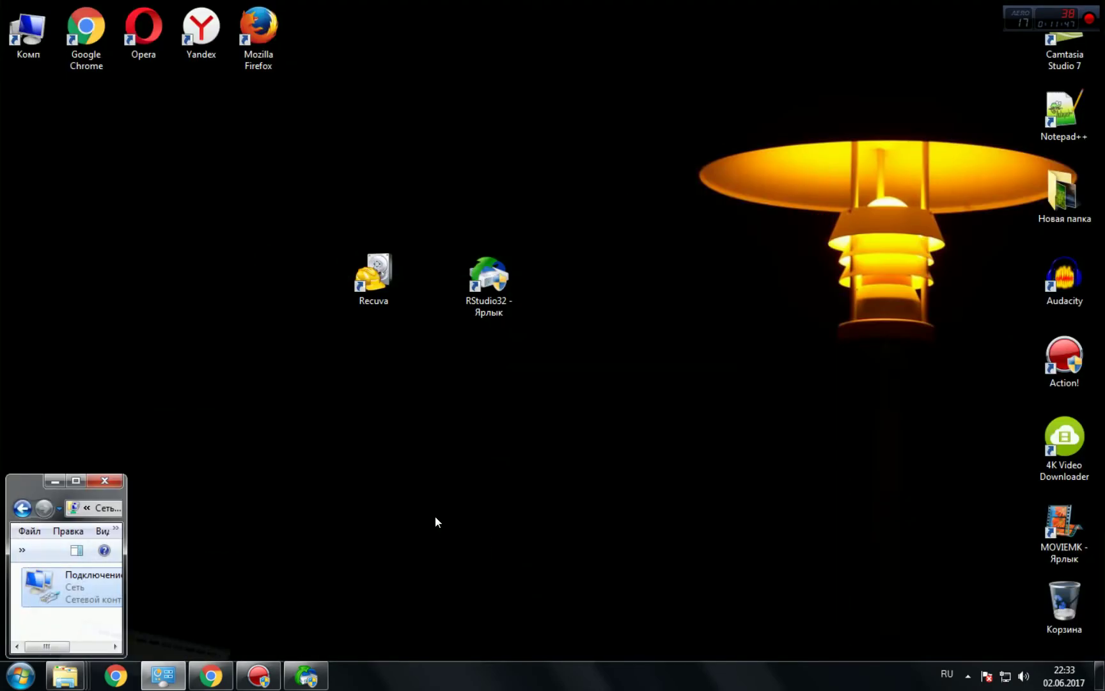
pyautogui.click(305, 676)
pyautogui.click(1089, 5)
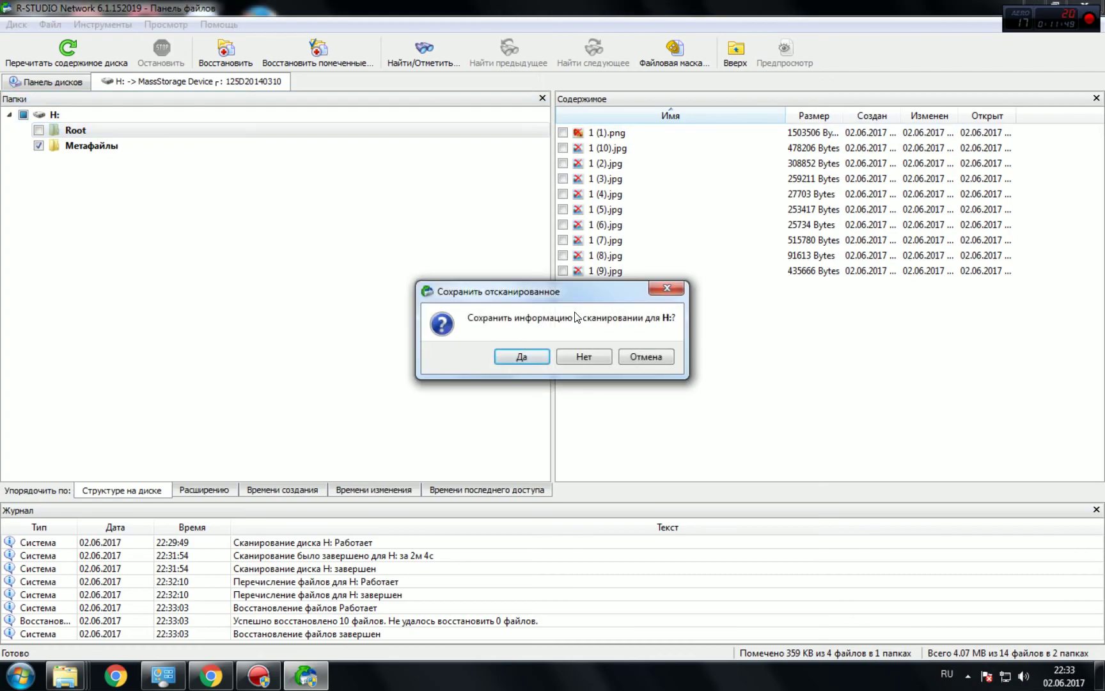
pyautogui.click(577, 357)
# Shift the Recuva and RStudio32 desktop shortcuts slightly toward the middle of the desktop, keeping them side by side
pyautogui.moveTo(376, 294); pyautogui.dragTo(551, 288)
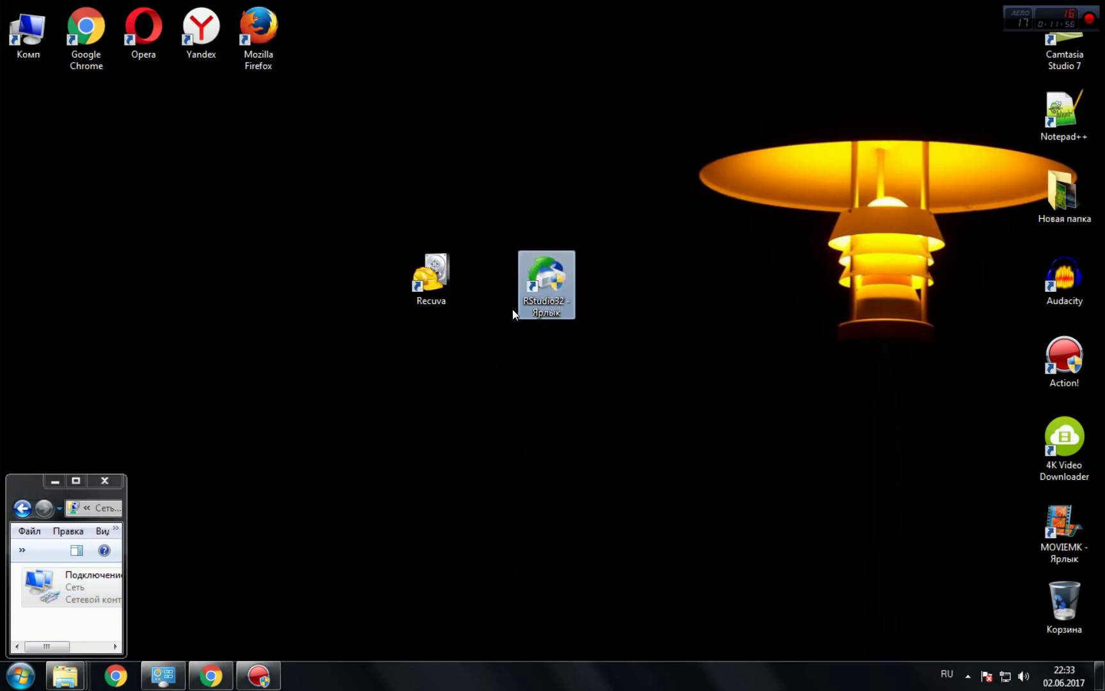
pyautogui.click(435, 293)
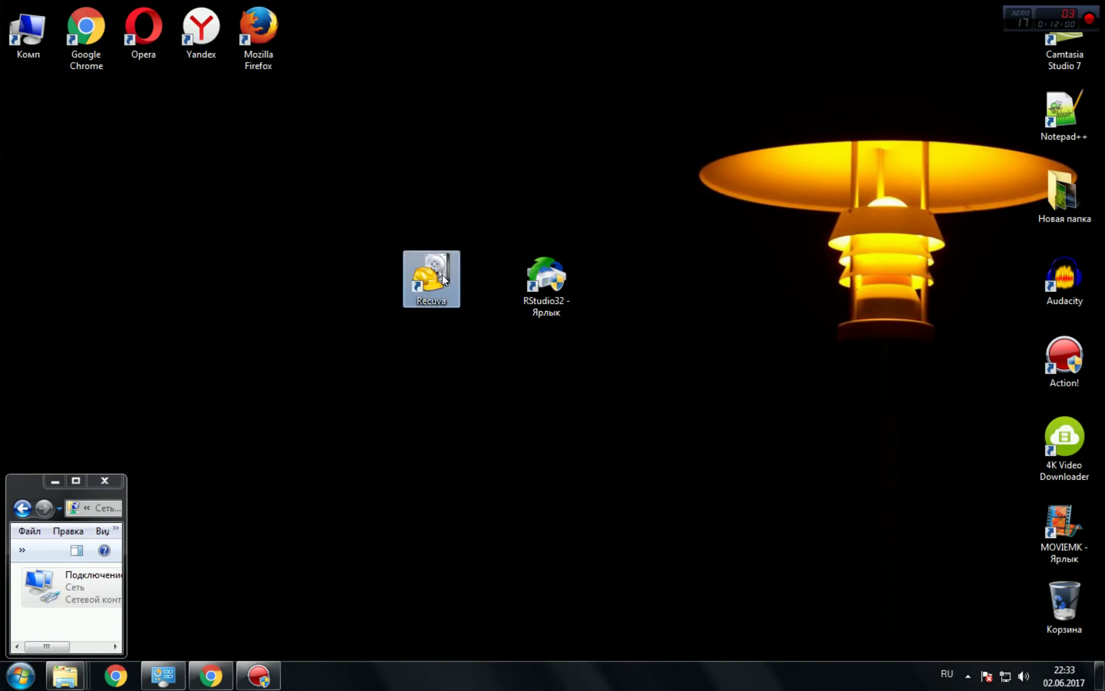
pyautogui.moveTo(380, 238); pyautogui.dragTo(478, 318)
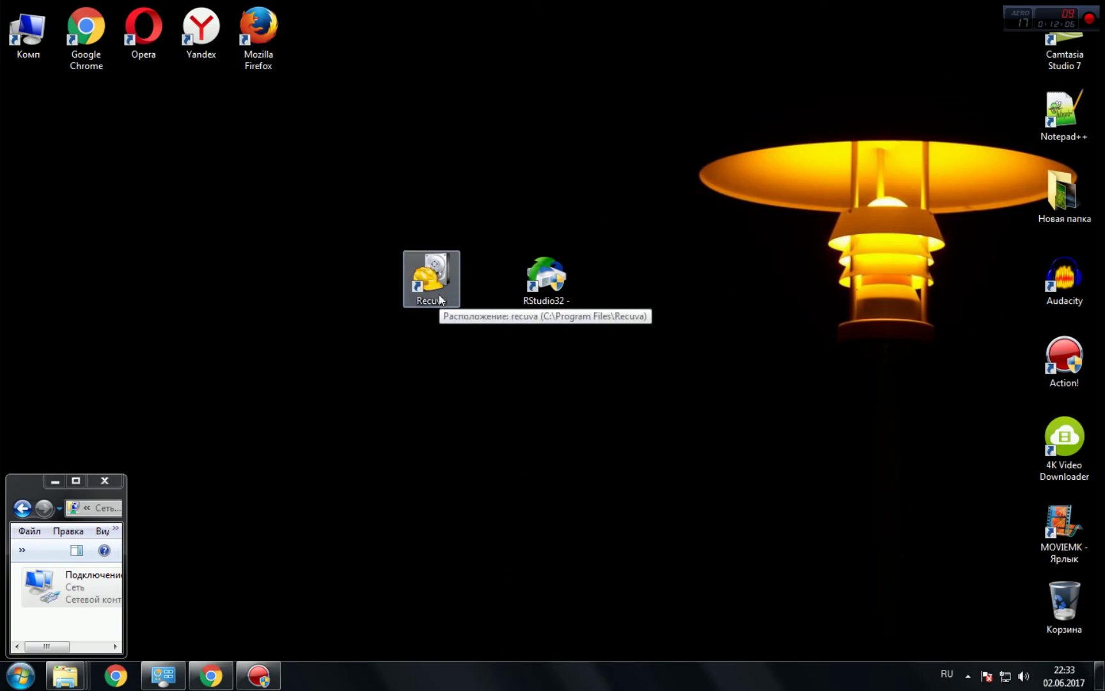
pyautogui.click(539, 277)
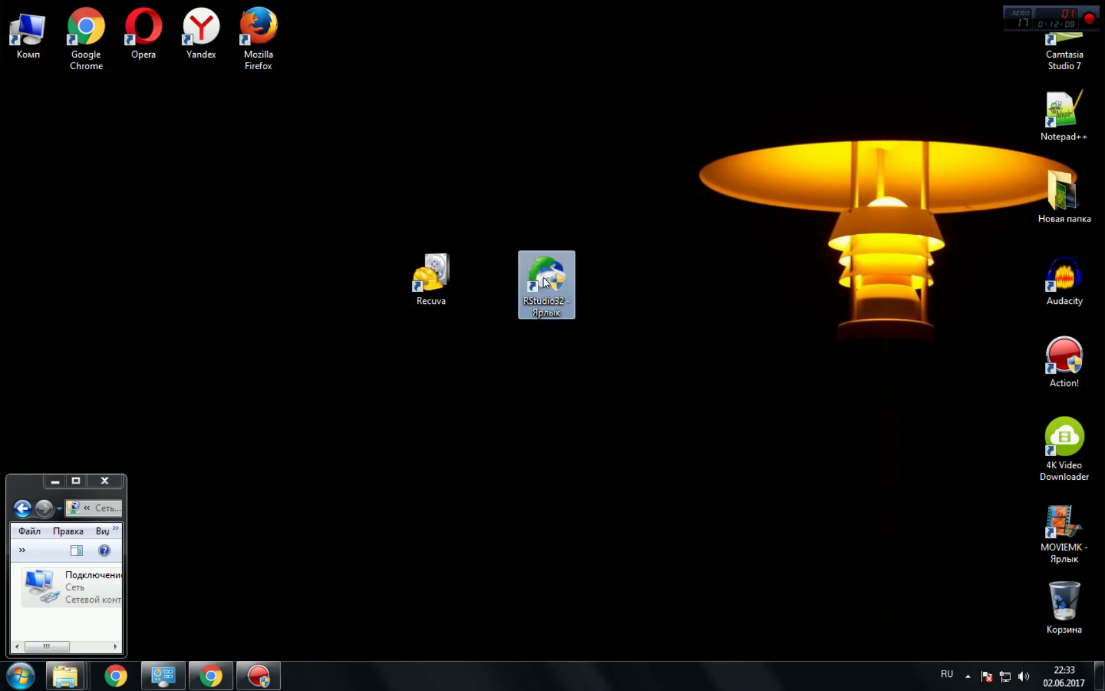